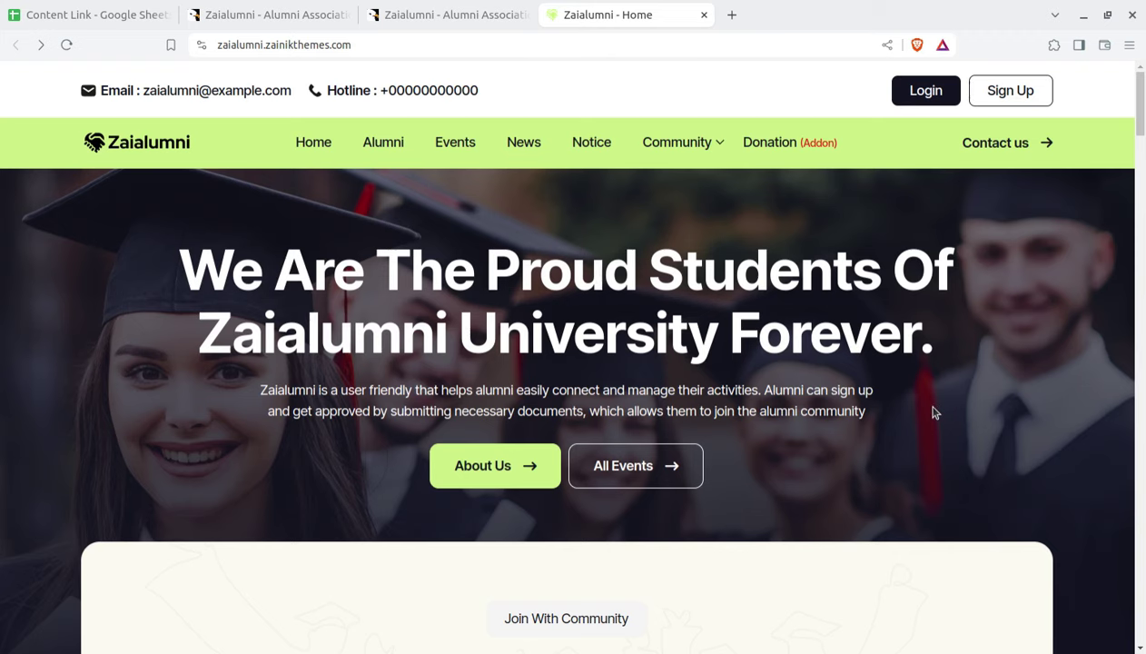
Step: Scroll down through the currently open page and back up
scroll(933, 412, down, 1)
scroll(1021, 386, down, 2)
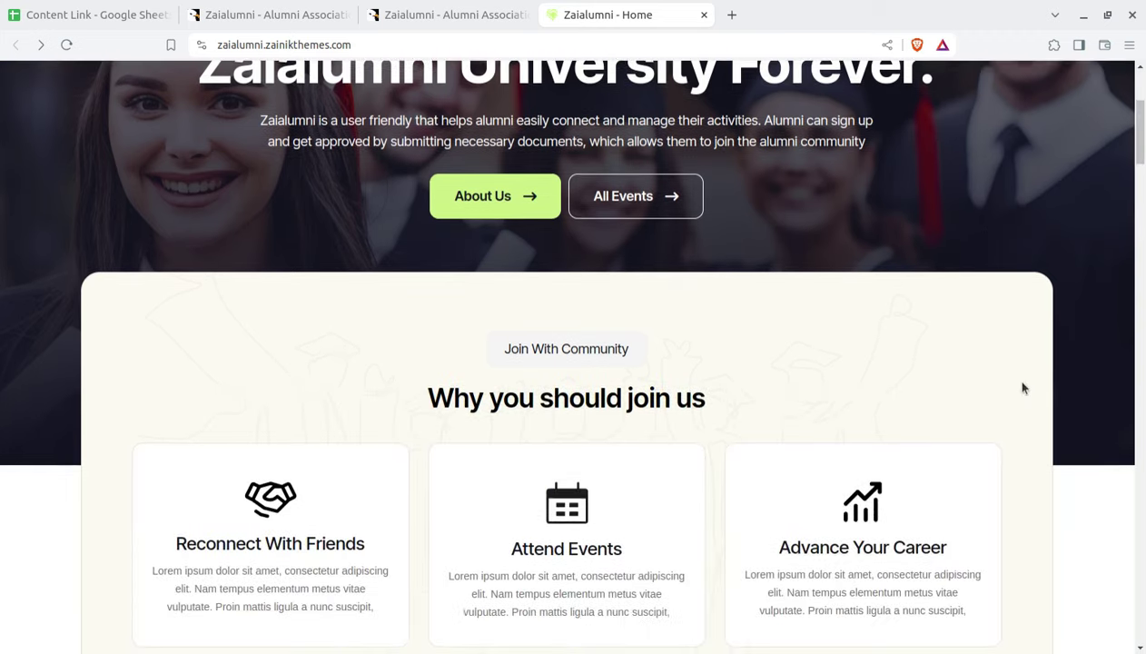
scroll(1024, 388, down, 1)
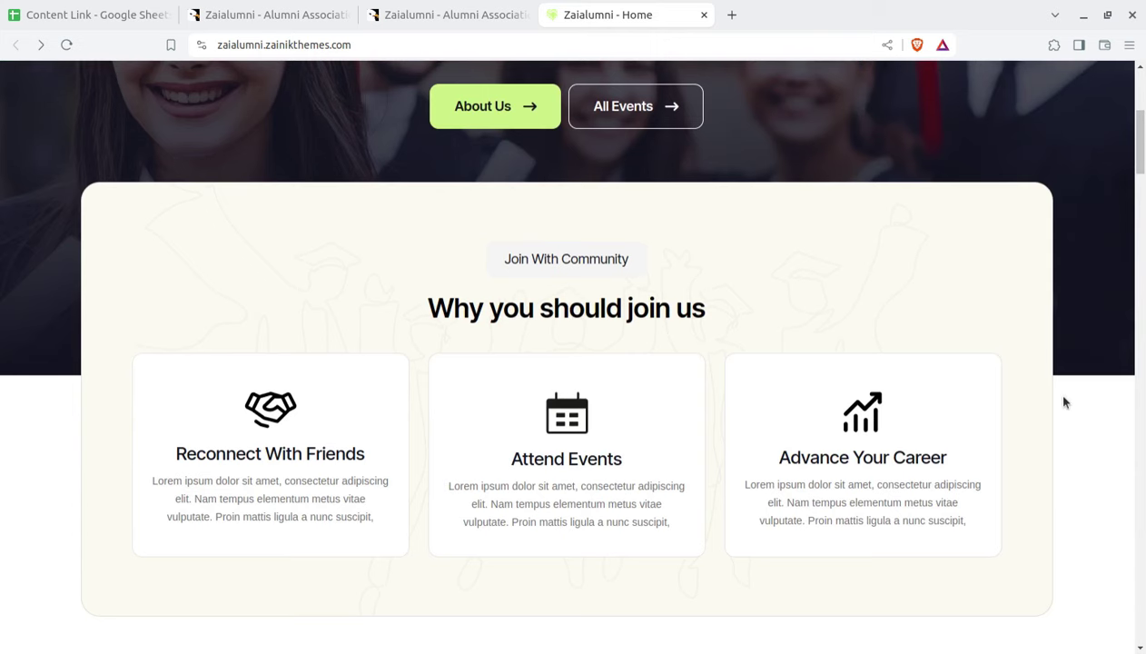
scroll(1063, 401, up, 4)
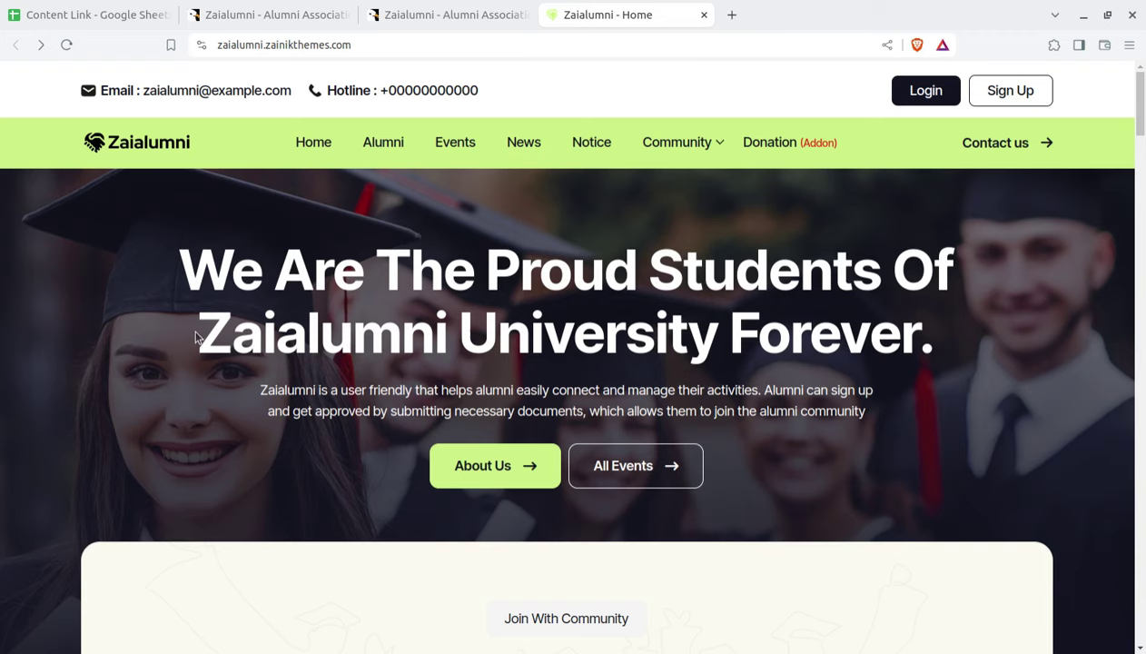
scroll(1026, 372, down, 1)
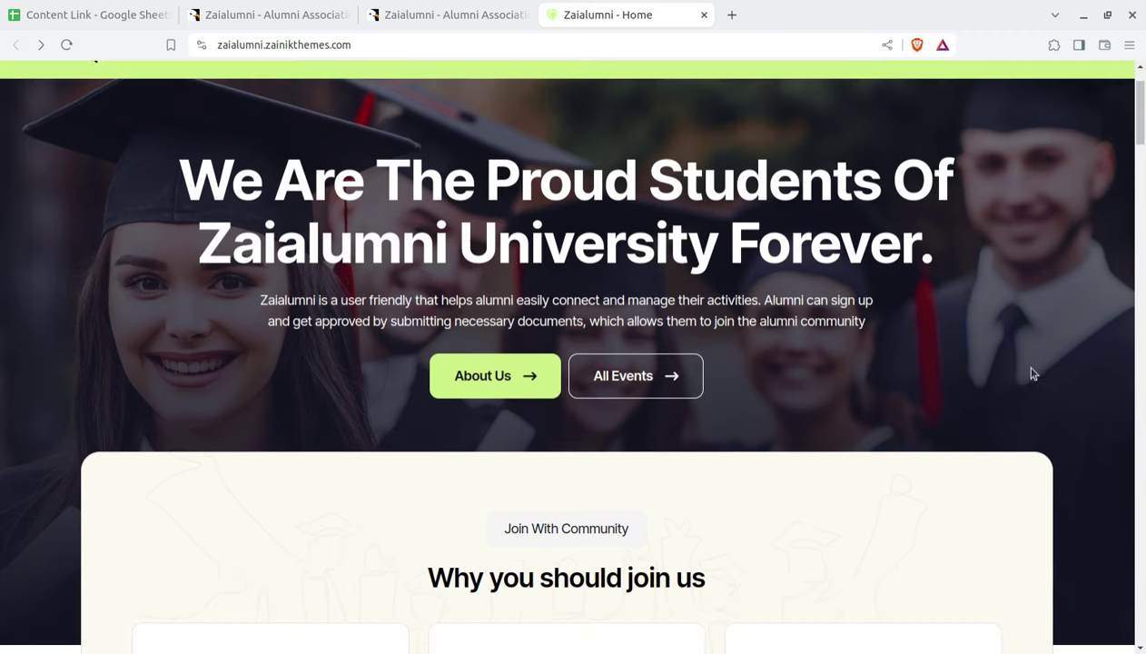
scroll(1031, 374, down, 2)
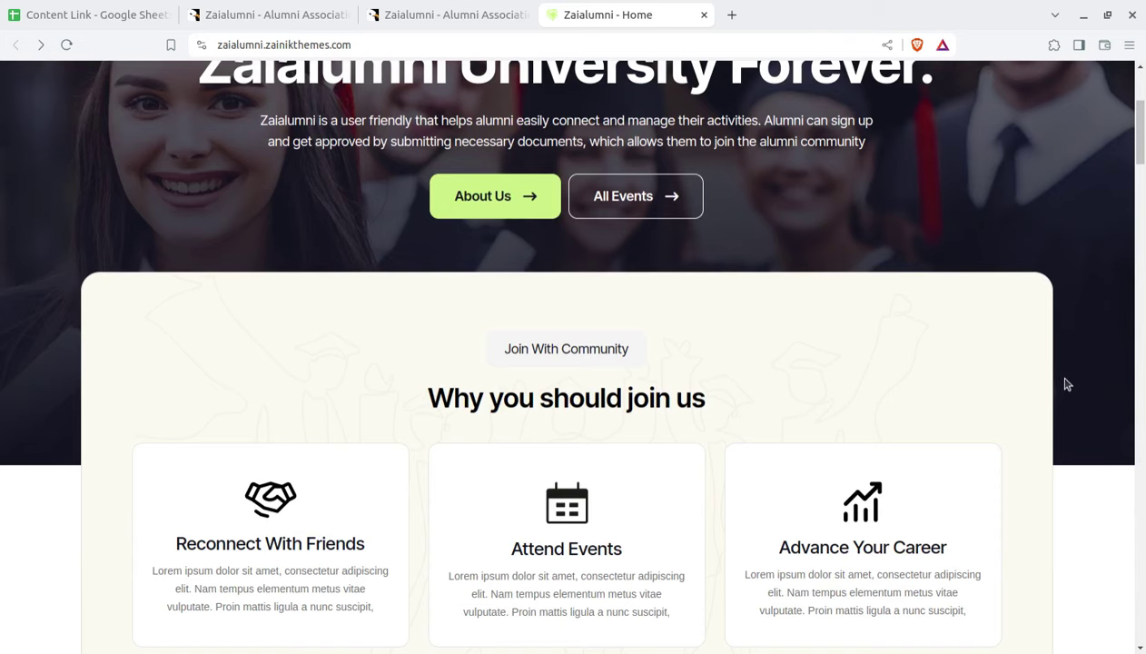
scroll(1084, 380, down, 2)
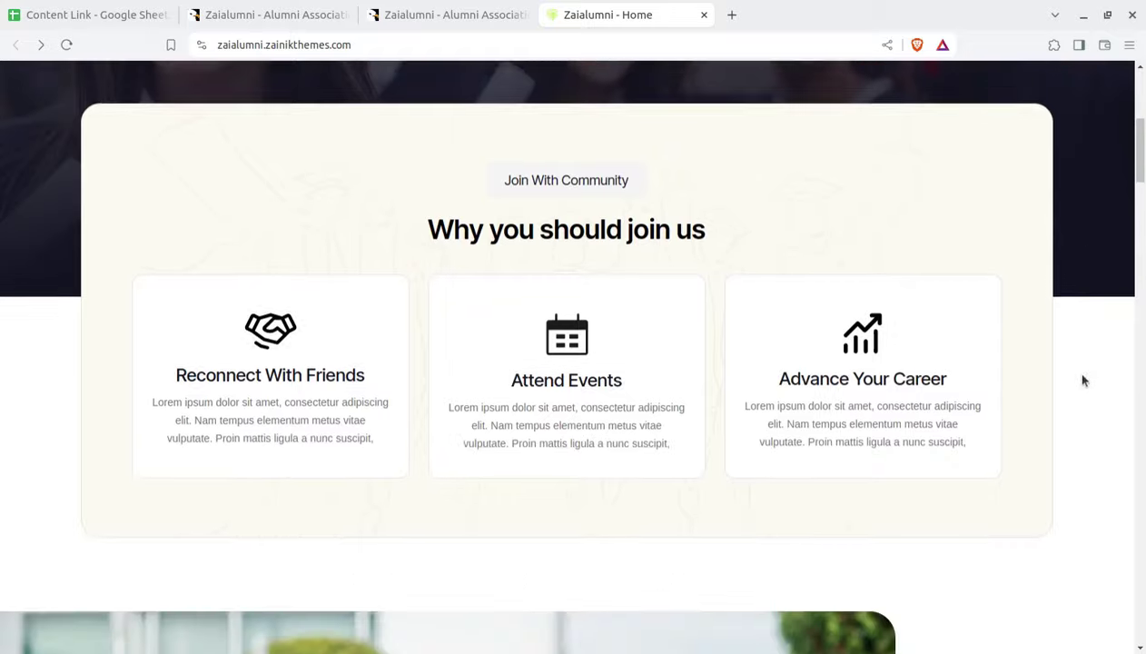
scroll(1091, 459, down, 4)
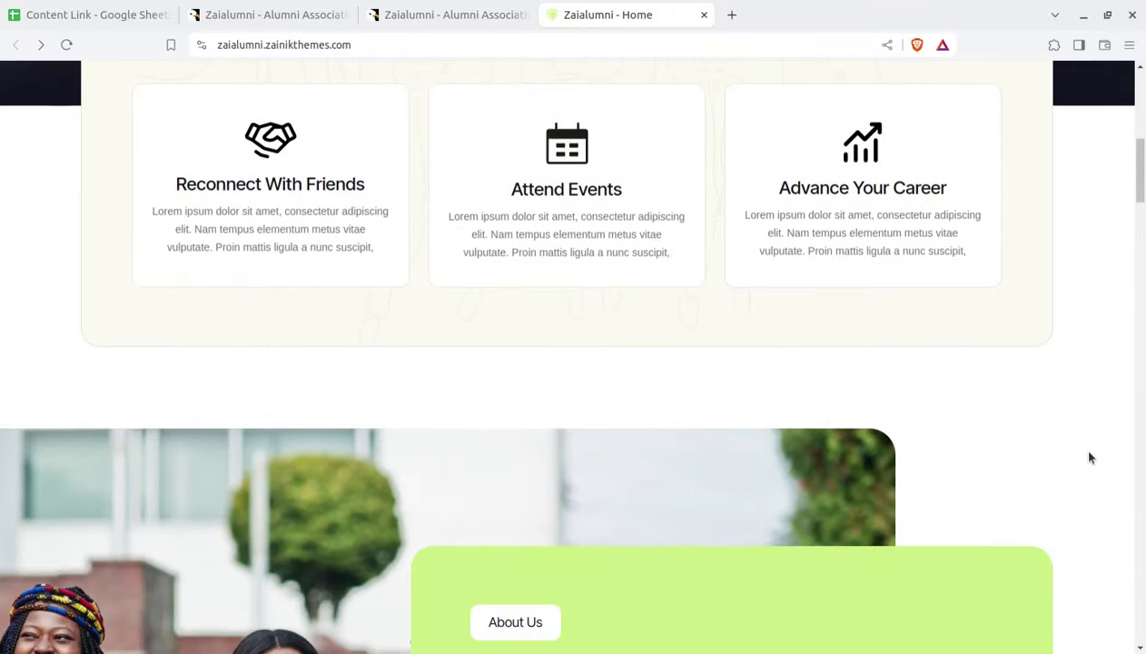
scroll(1090, 457, down, 2)
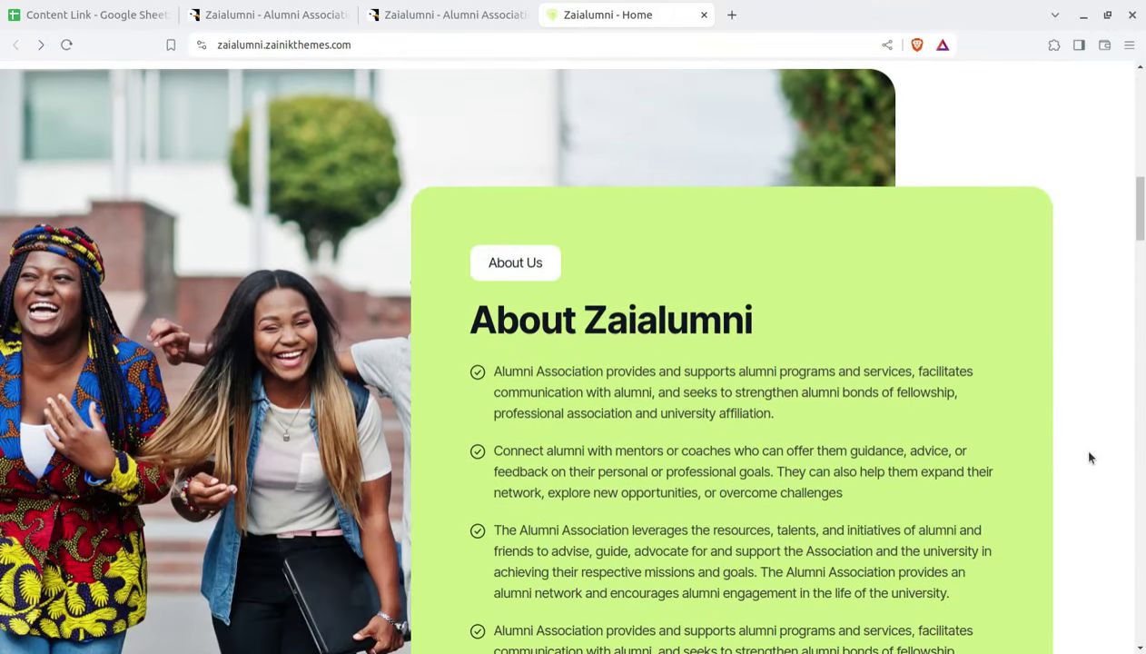
scroll(1090, 458, down, 3)
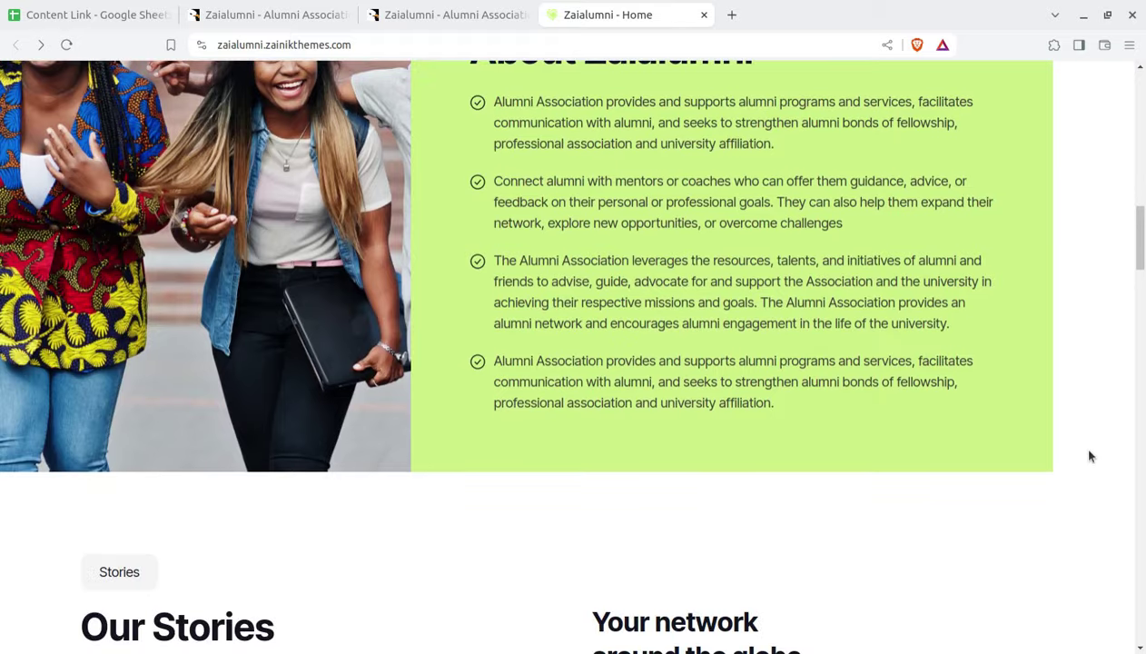
scroll(1090, 458, down, 2)
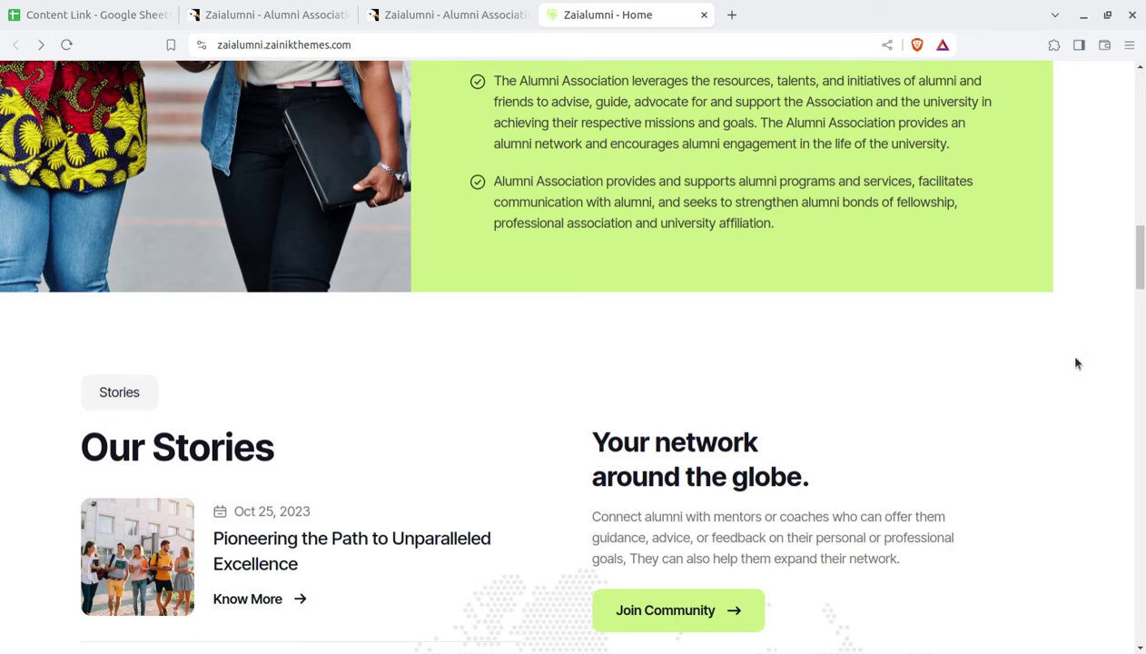
scroll(1073, 368, down, 4)
scroll(1073, 371, up, 15)
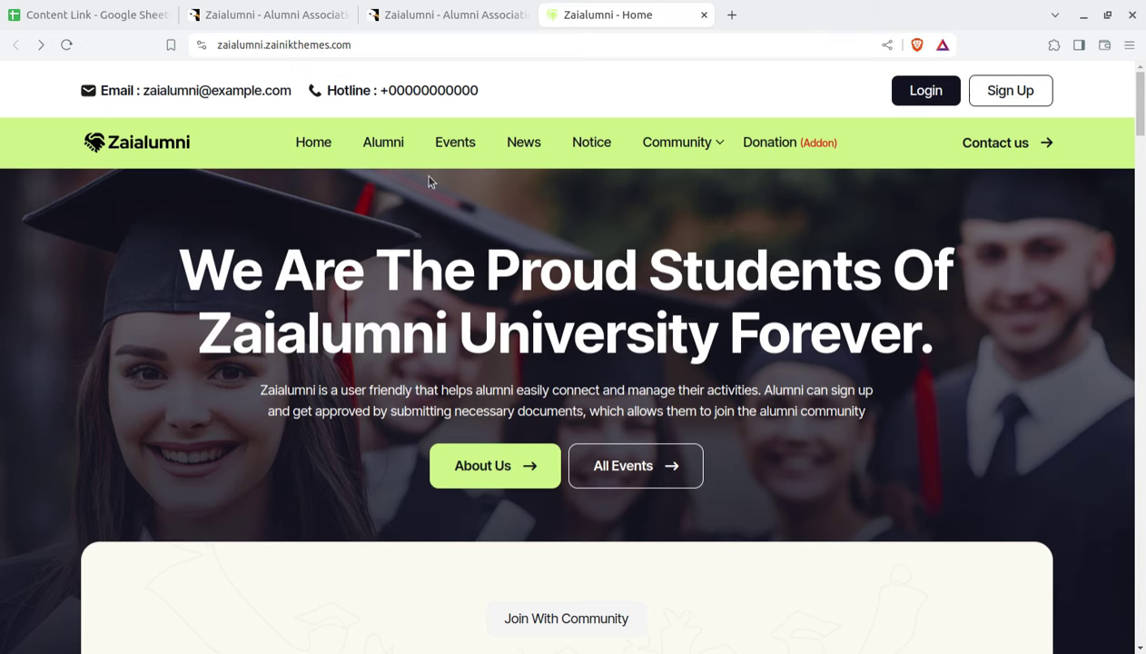
Step: Switch to the full-screen Zaialumni preview, browse the Bunch Of Features cards, and return to top
click(442, 24)
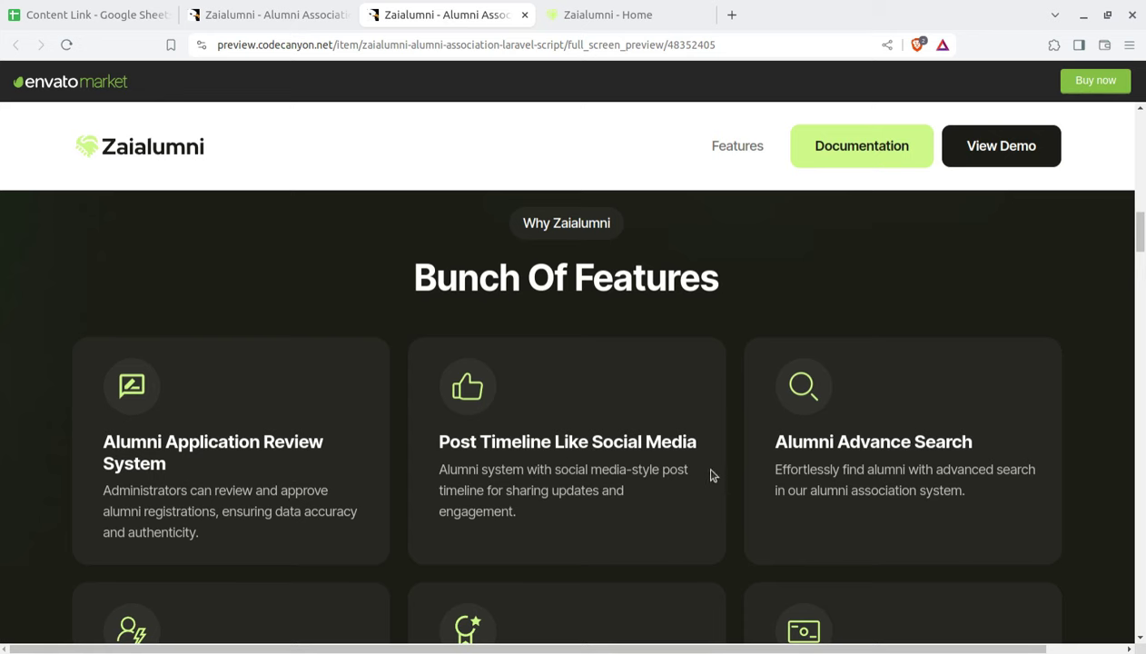
scroll(859, 465, down, 2)
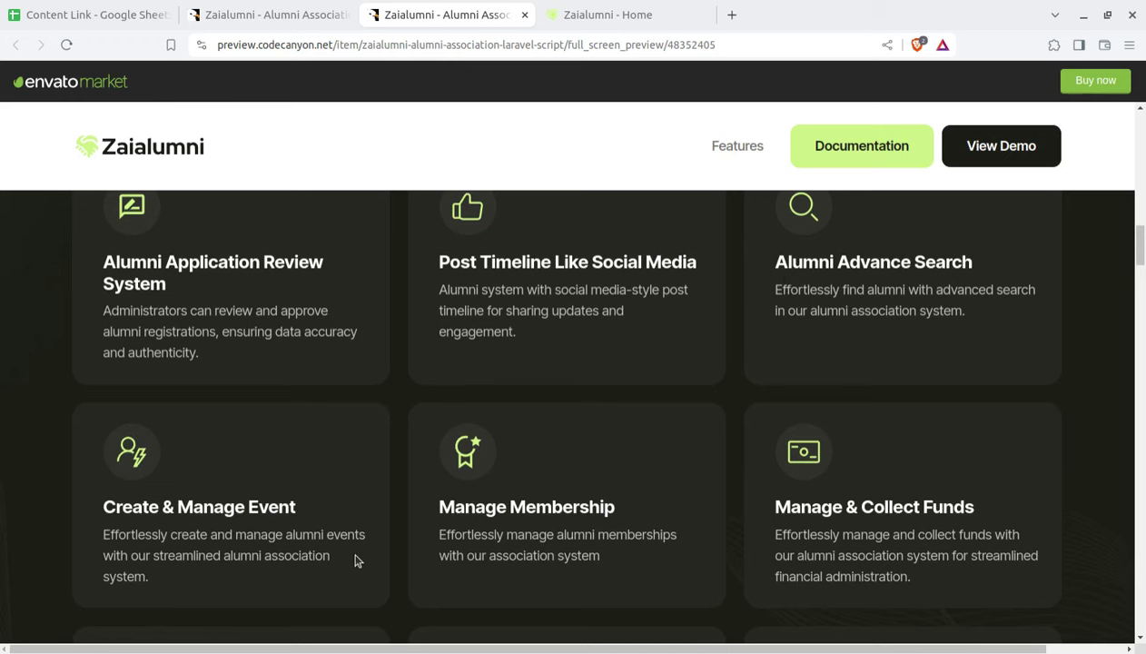
scroll(346, 526, down, 1)
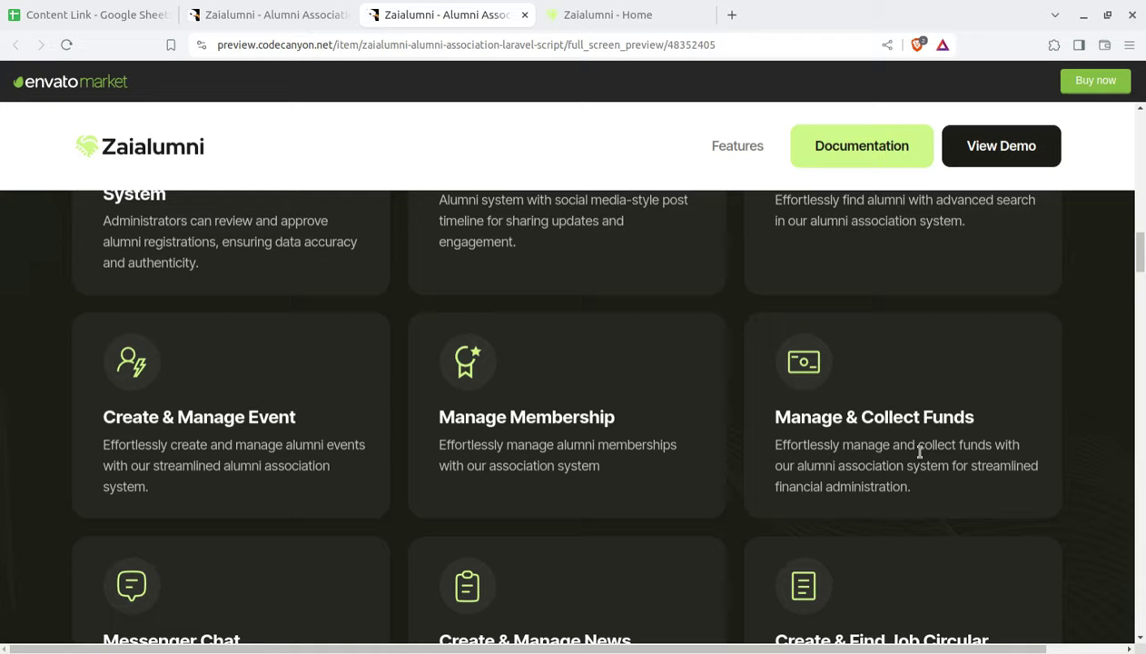
scroll(920, 451, down, 2)
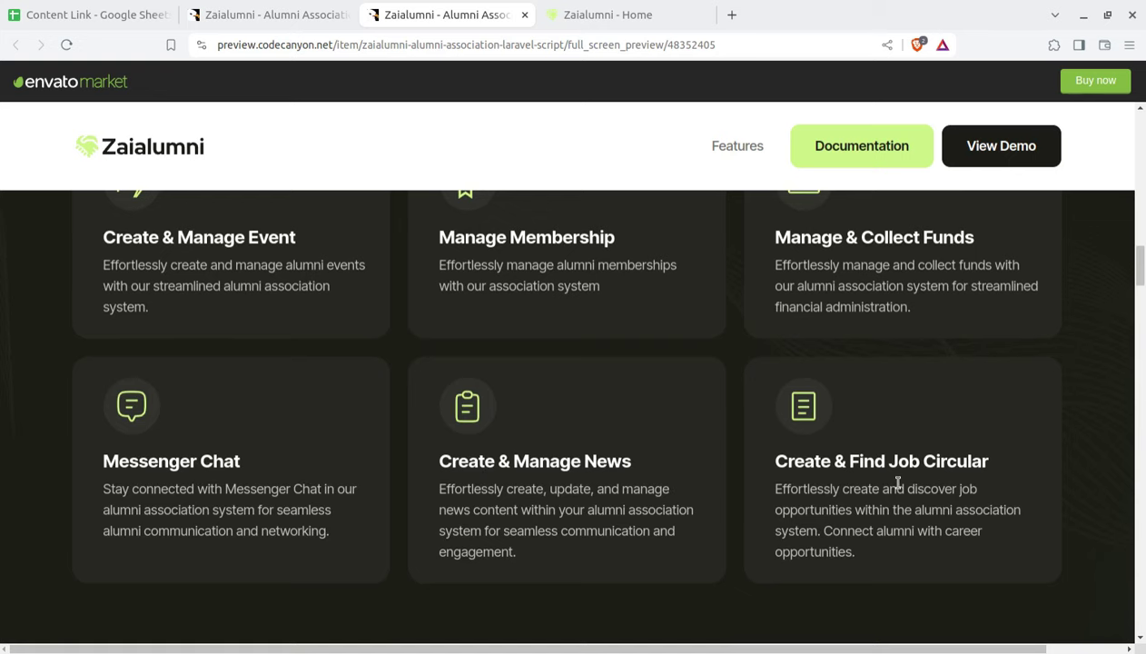
scroll(897, 485, down, 3)
scroll(544, 509, down, 2)
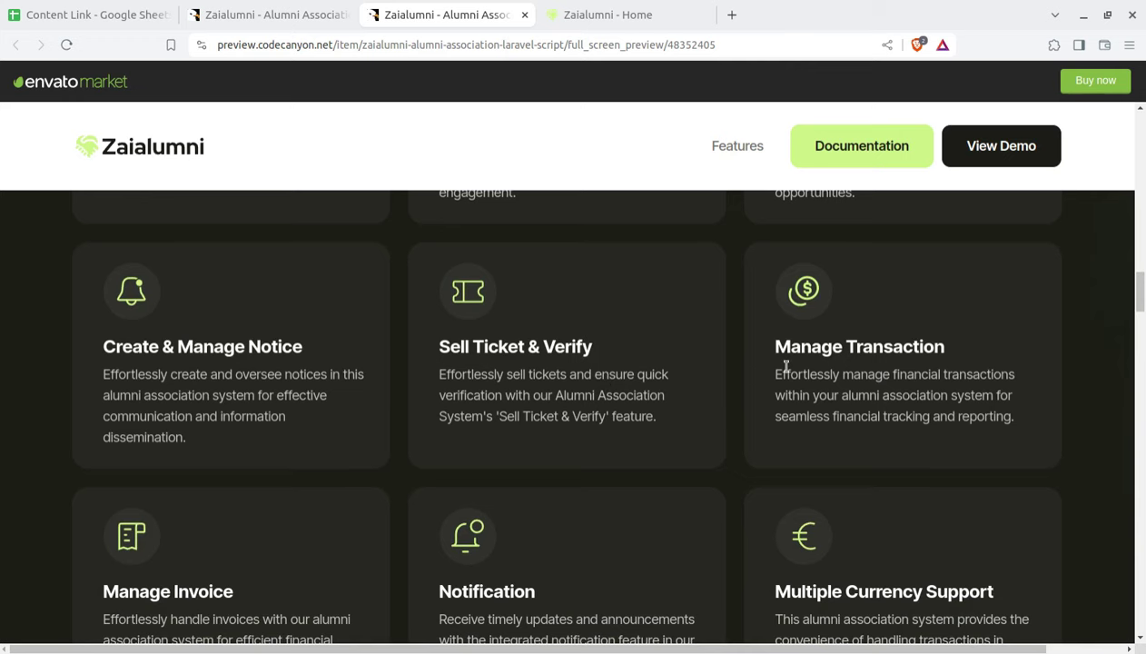
scroll(880, 378, down, 2)
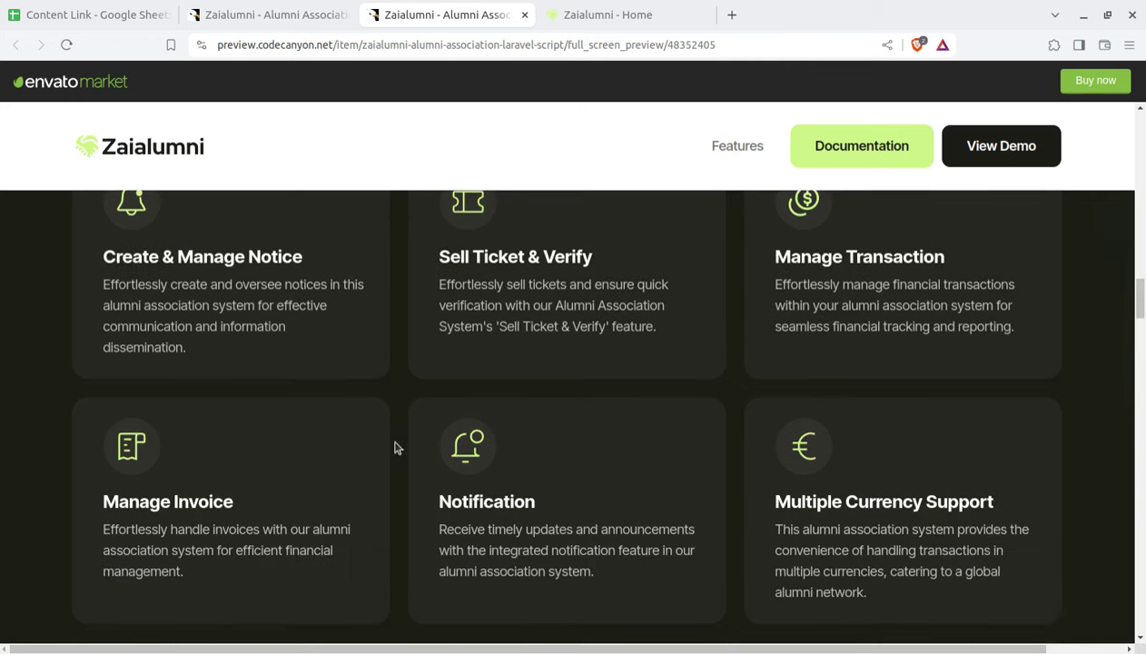
scroll(513, 518, down, 4)
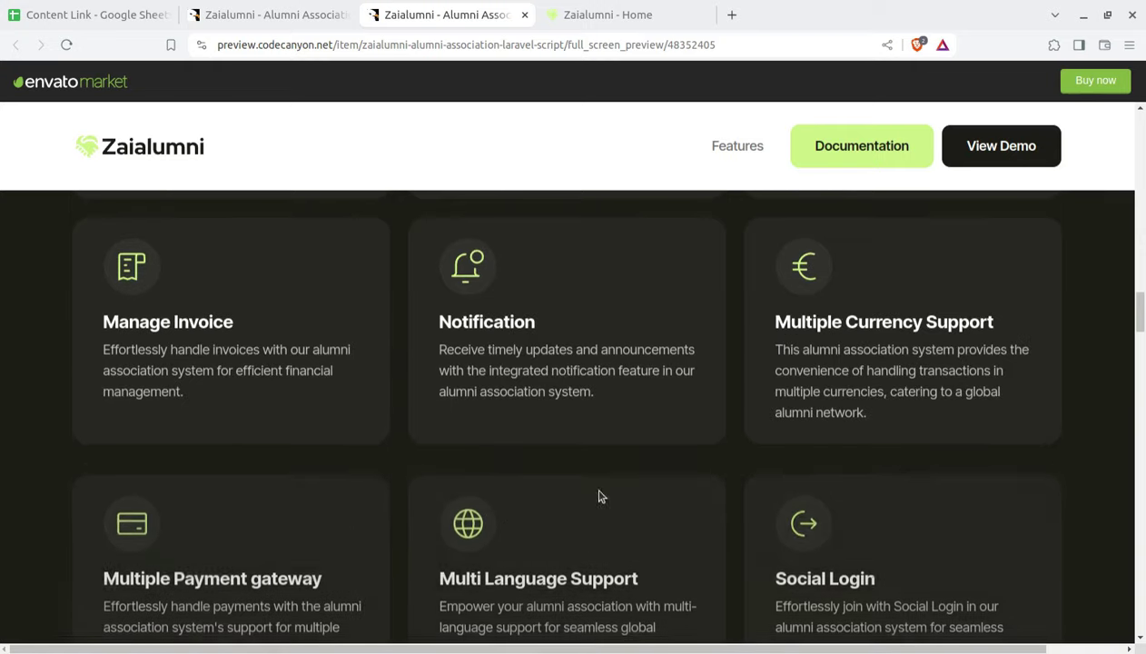
scroll(946, 388, down, 8)
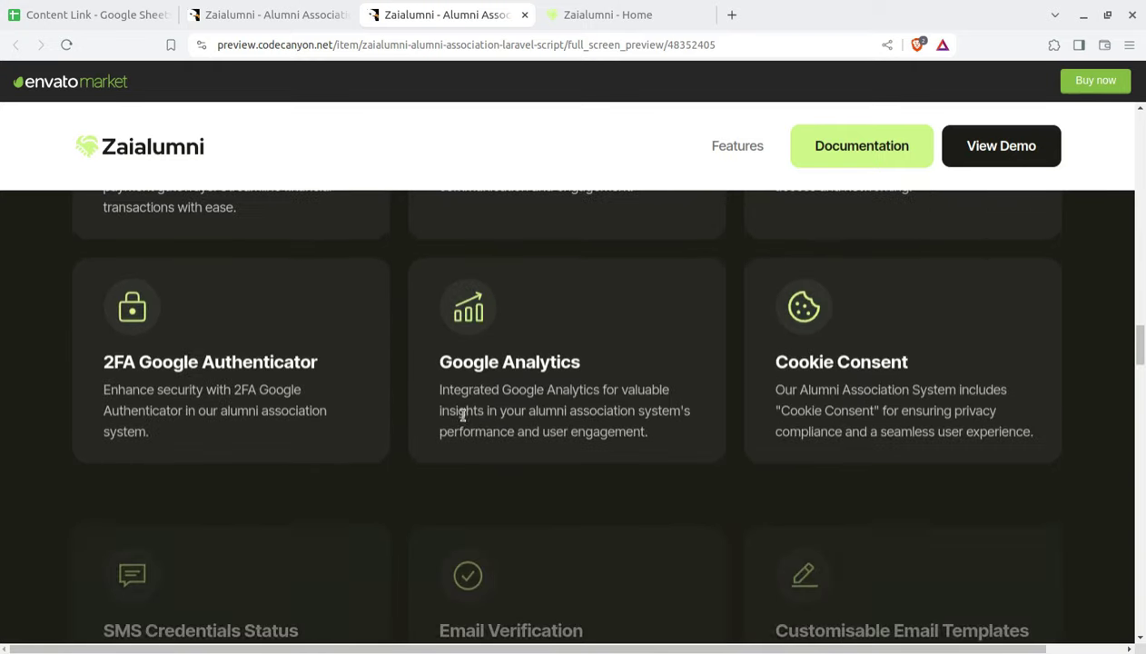
scroll(445, 424, down, 4)
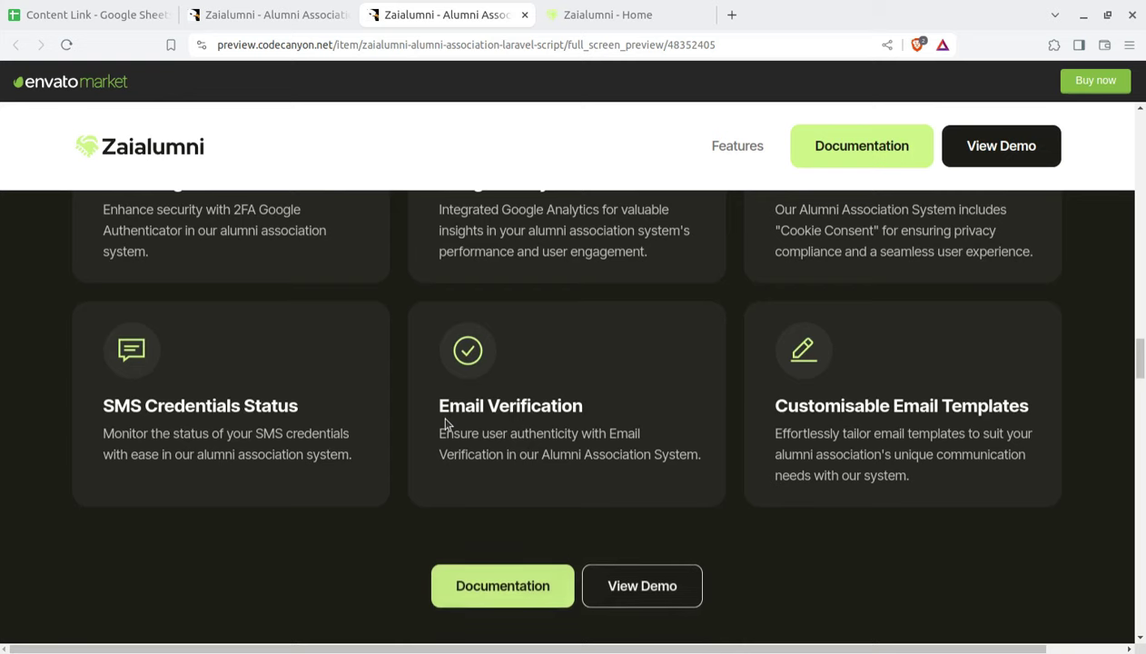
scroll(445, 425, up, 20)
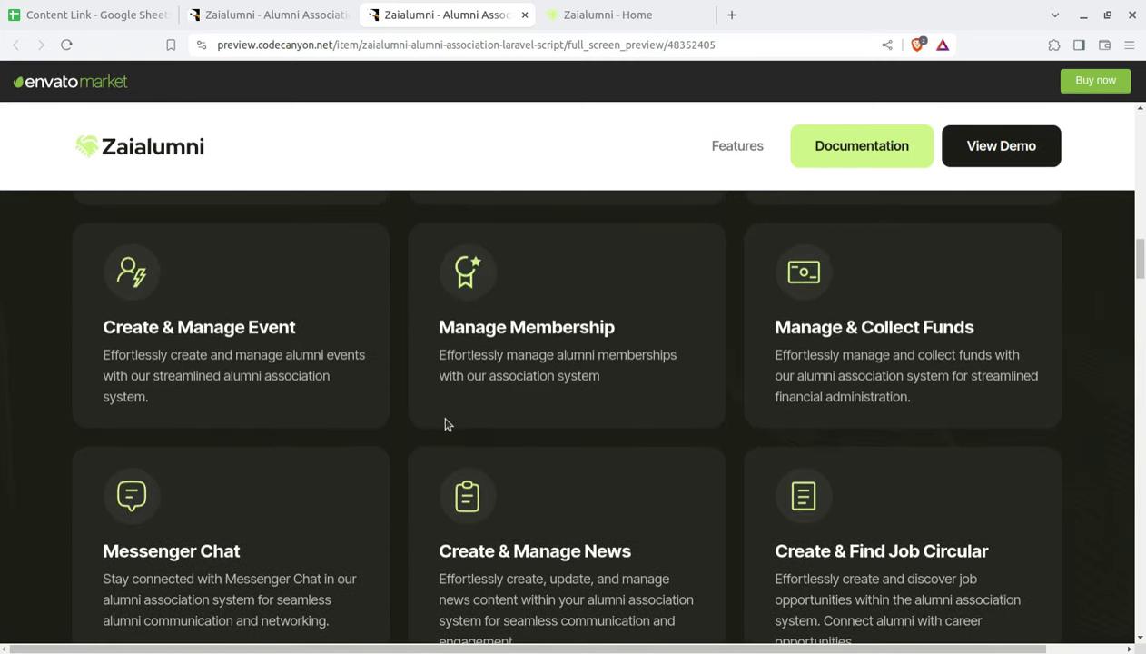
scroll(445, 424, up, 20)
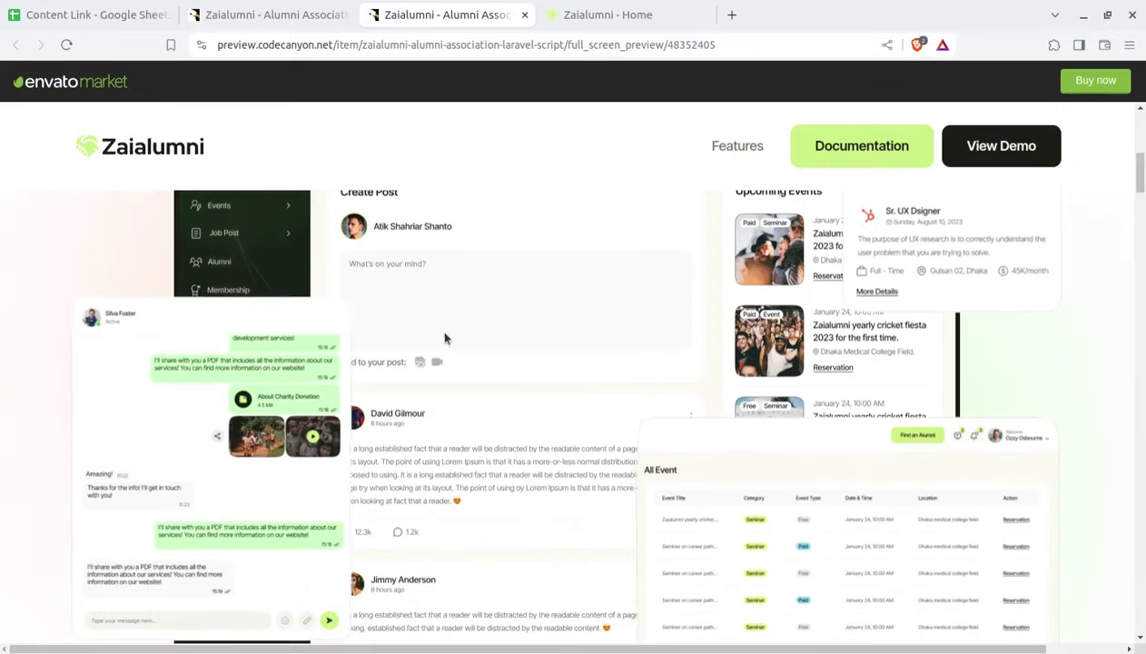
scroll(639, 281, up, 1)
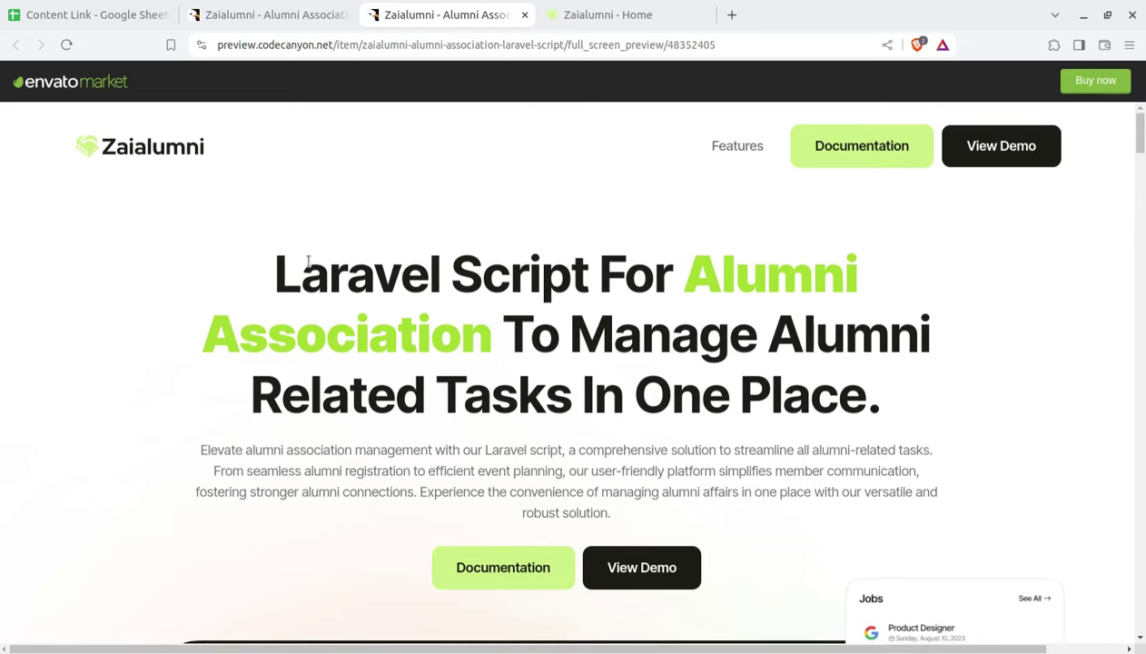
Step: On the Zaialumni item page, highlight the title and $39 Regular License price, then scroll to the Introduction
click(251, 17)
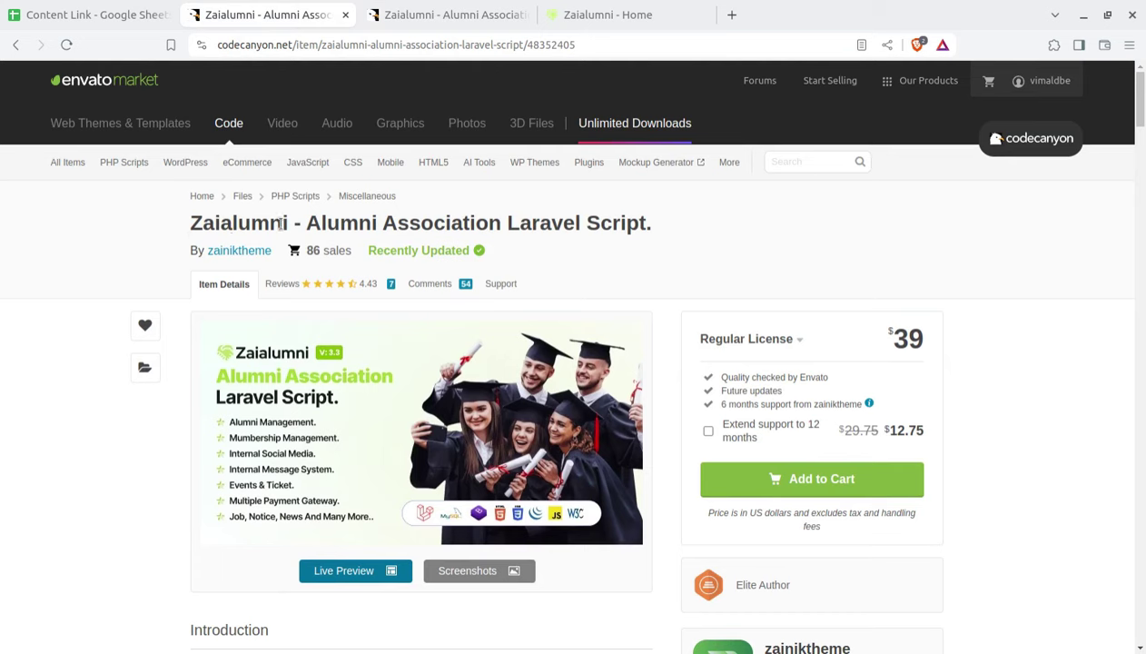
drag(277, 223, 184, 223)
drag(306, 223, 654, 234)
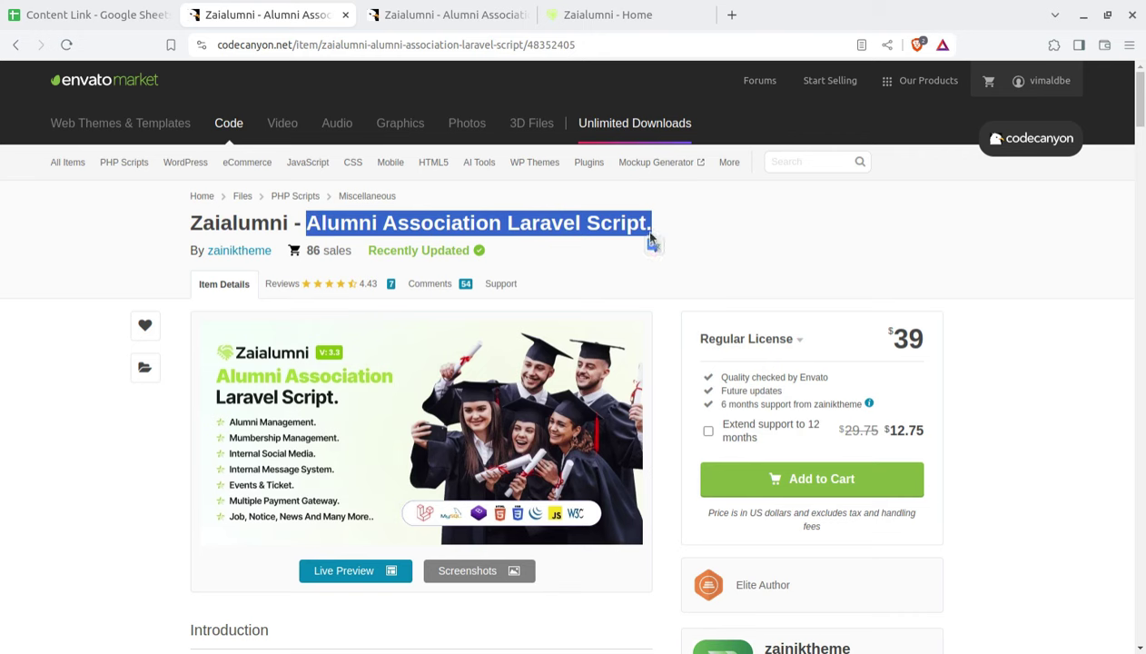
click(761, 257)
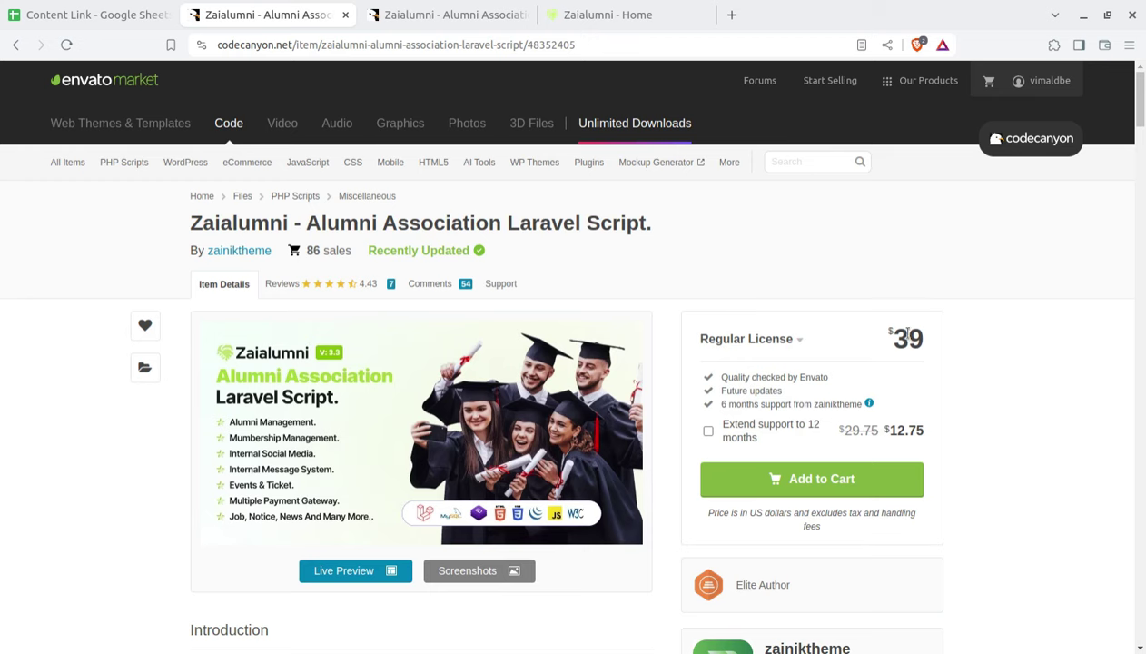
drag(882, 338, 920, 336)
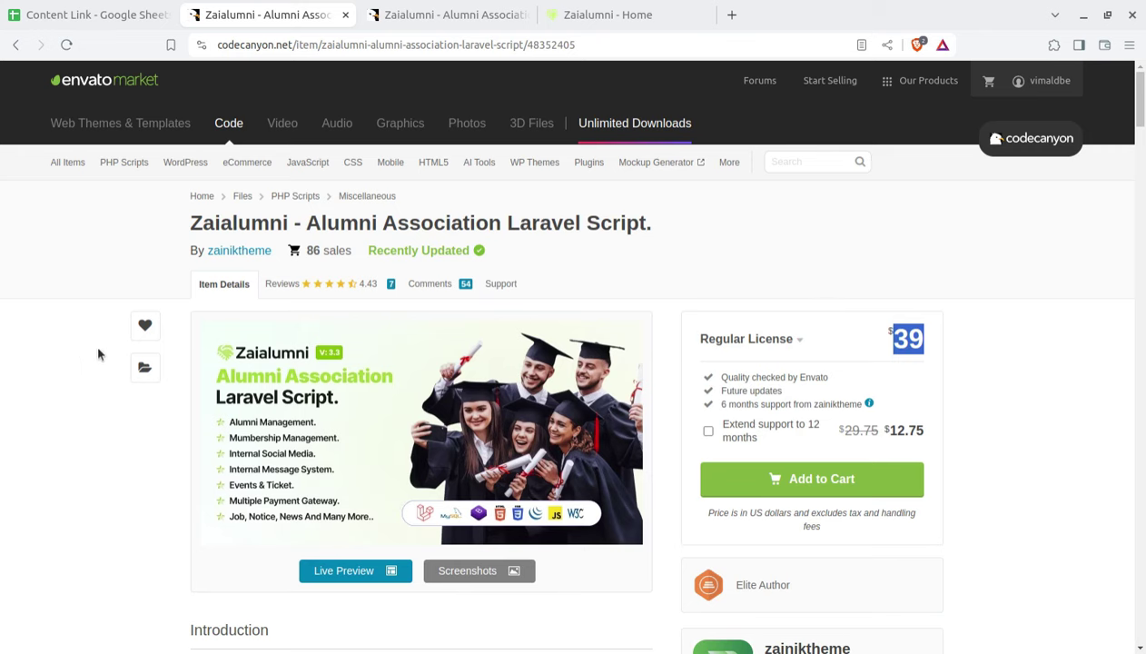
mouse_move(433, 164)
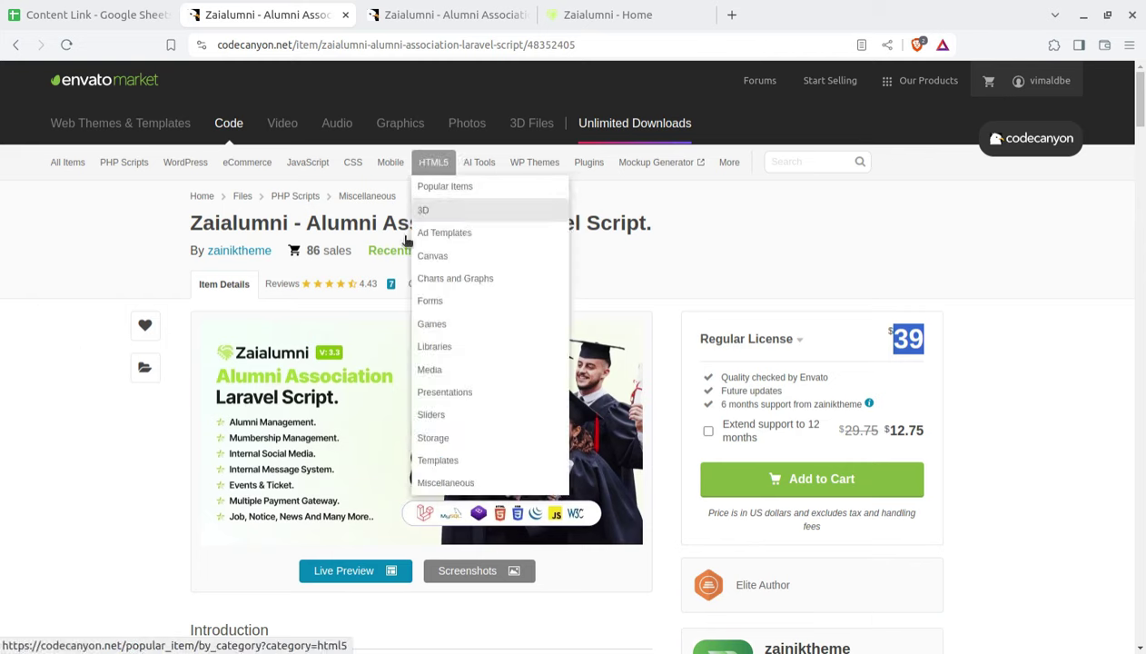
scroll(161, 271, down, 2)
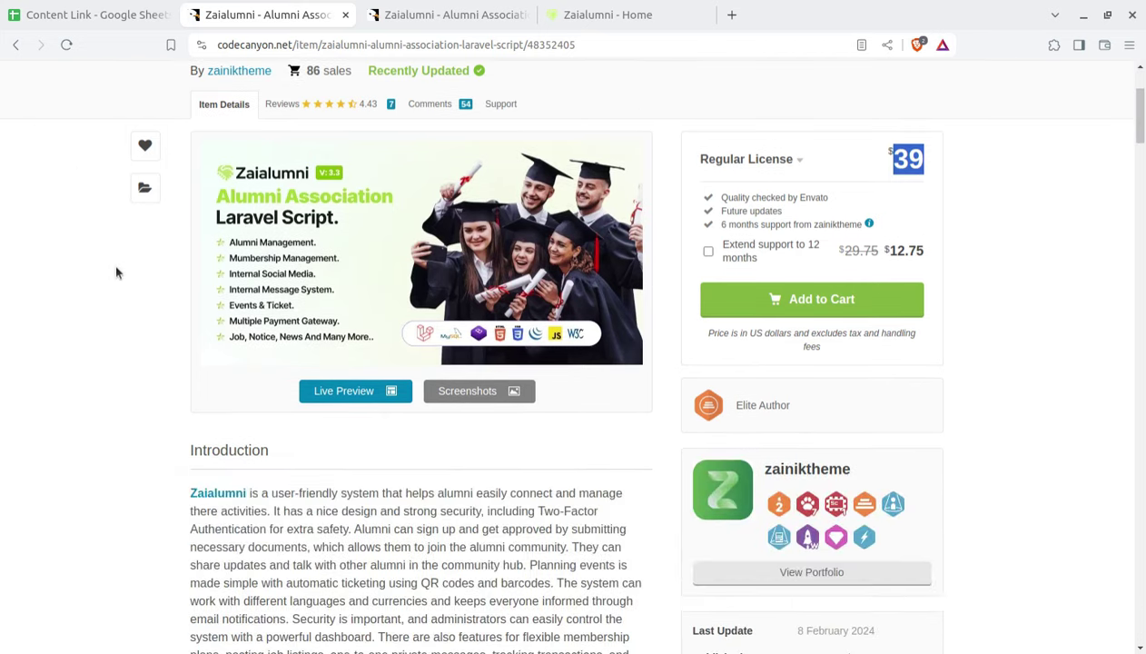
click(466, 27)
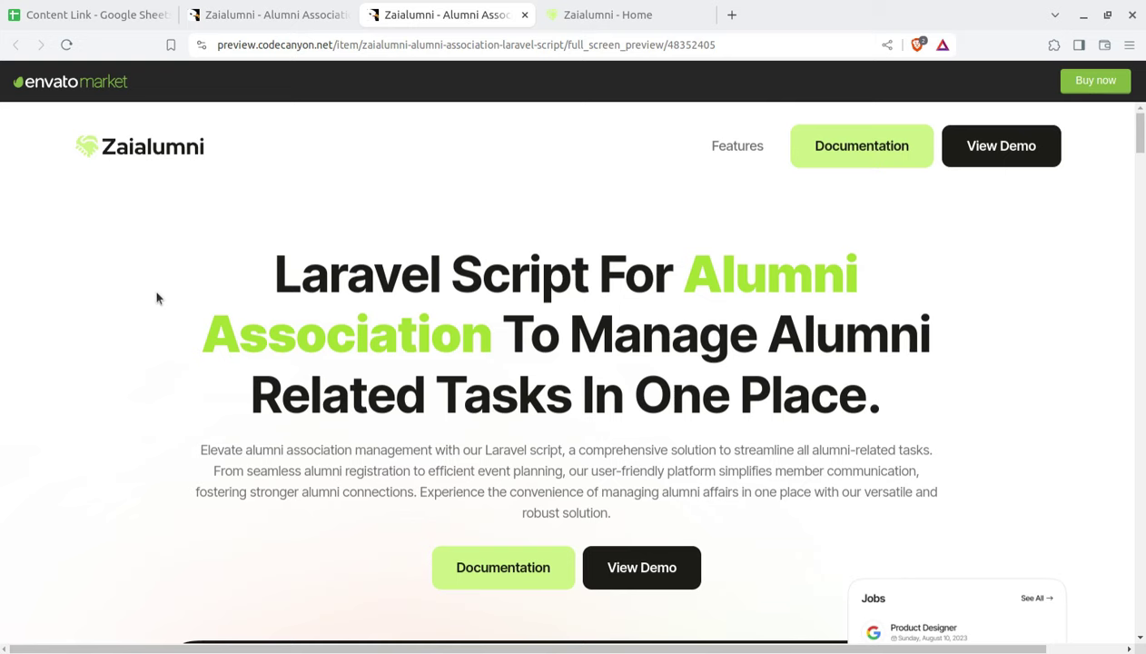
Step: Scroll the preview to the dashboard screenshot, then switch to the Zaialumni - Dashboard tab
scroll(760, 375, down, 3)
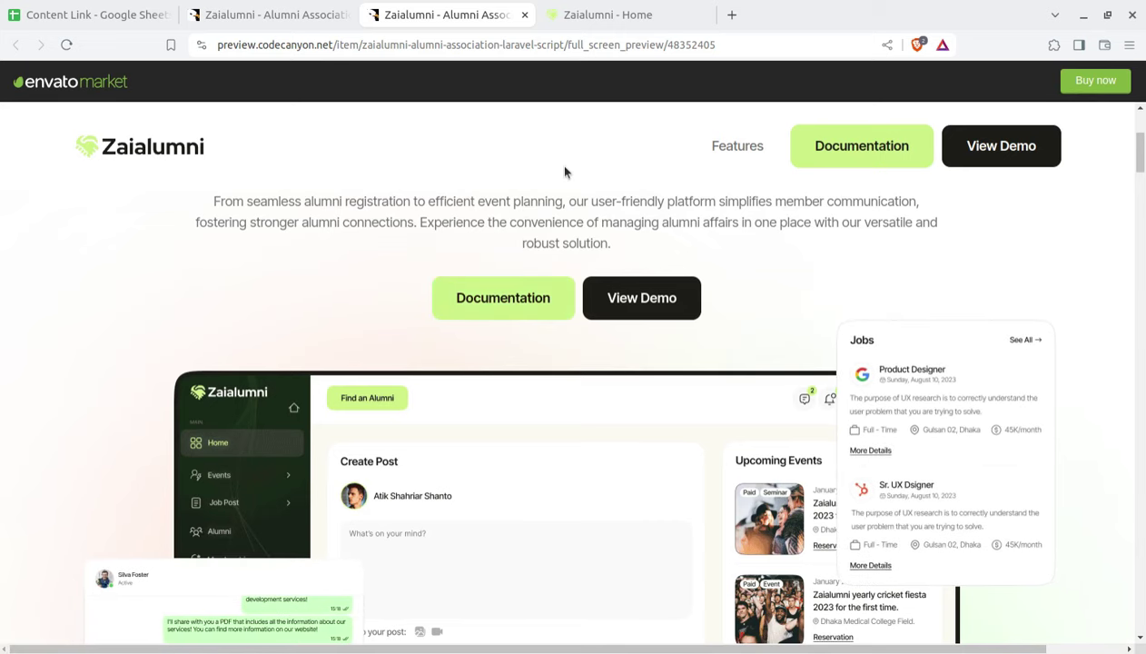
key(ctrl+Tab)
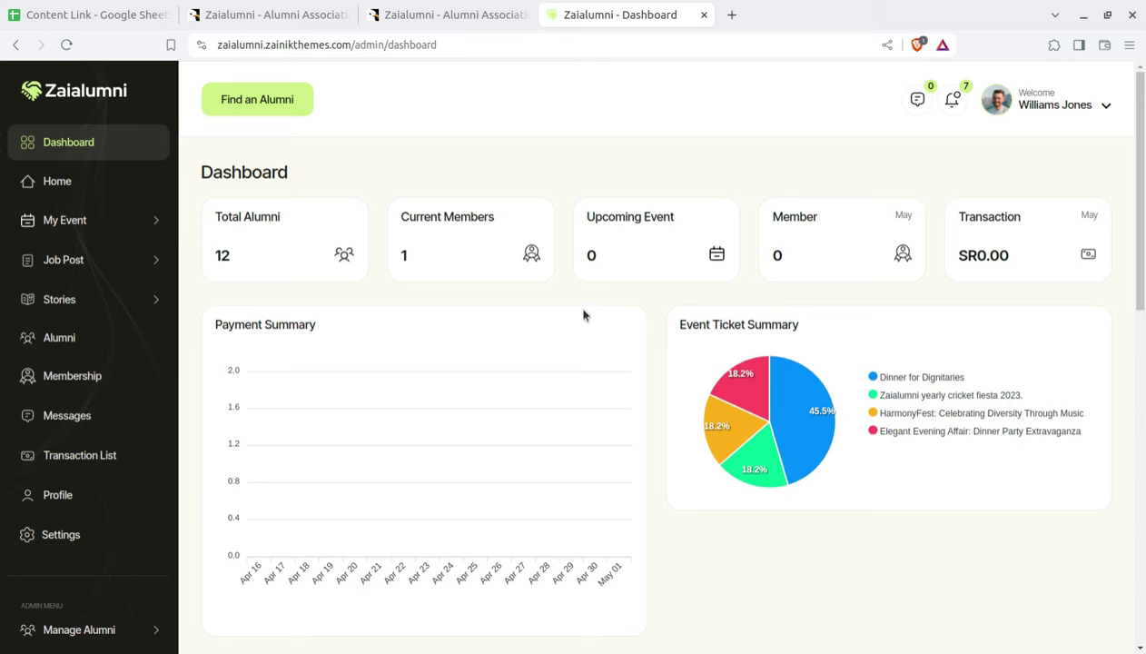
Step: Review the dashboard sidebar's user and admin menu items, then go to Settings
scroll(128, 490, down, 5)
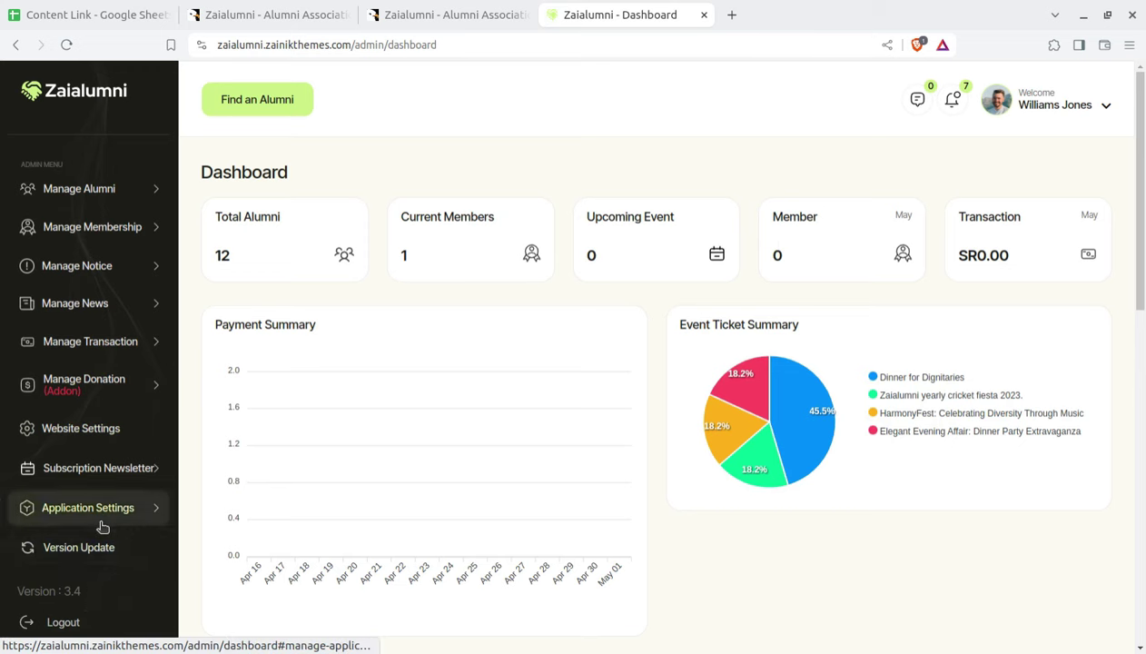
scroll(98, 518, up, 3)
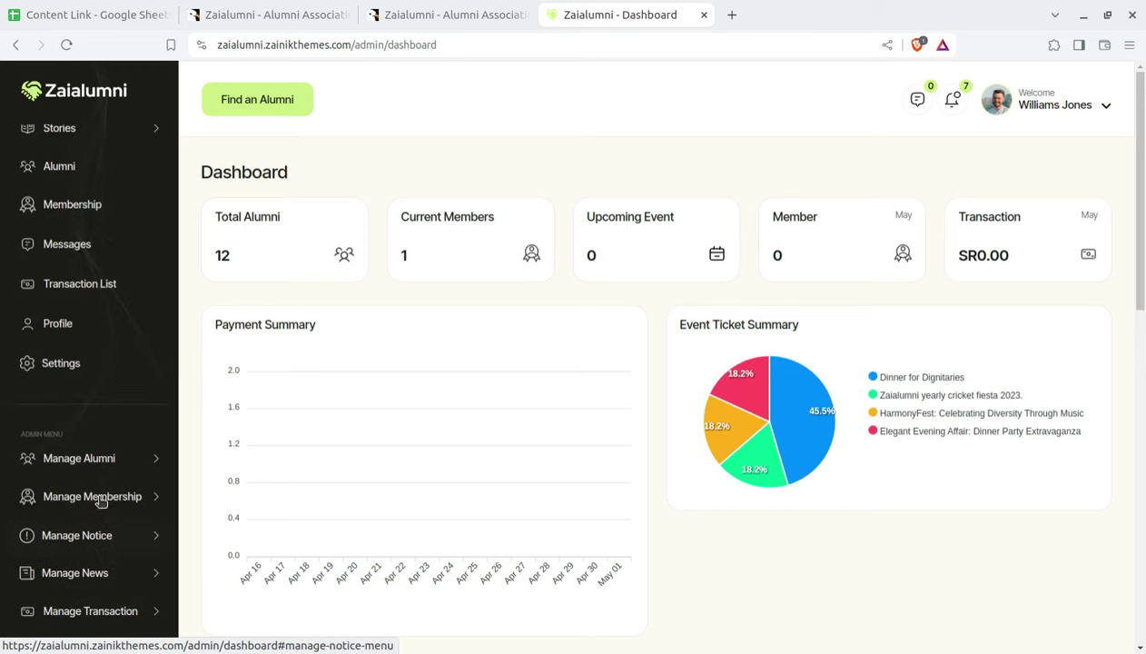
scroll(89, 392, up, 1)
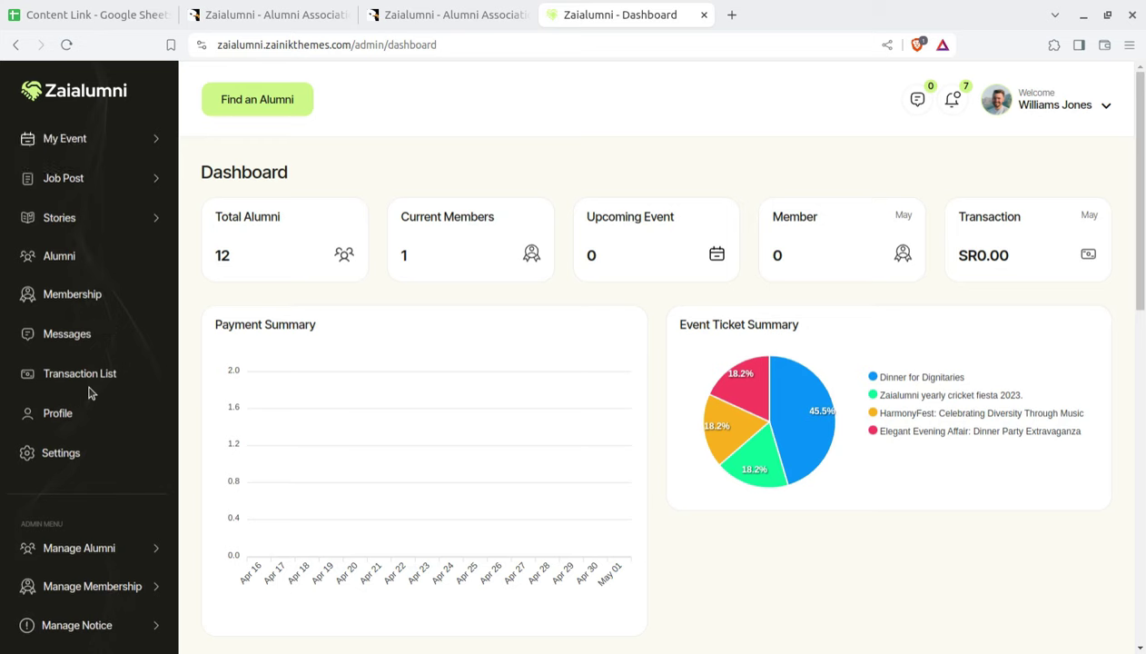
click(78, 461)
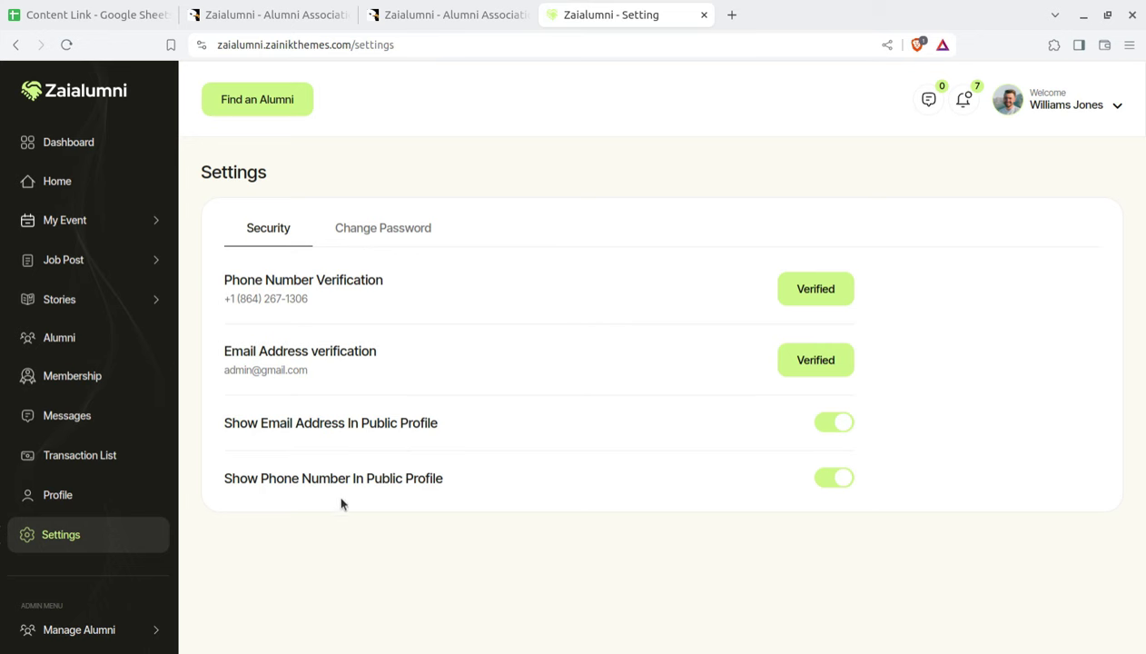
Step: Show the Change Password form with current, new and confirm password fields
click(356, 234)
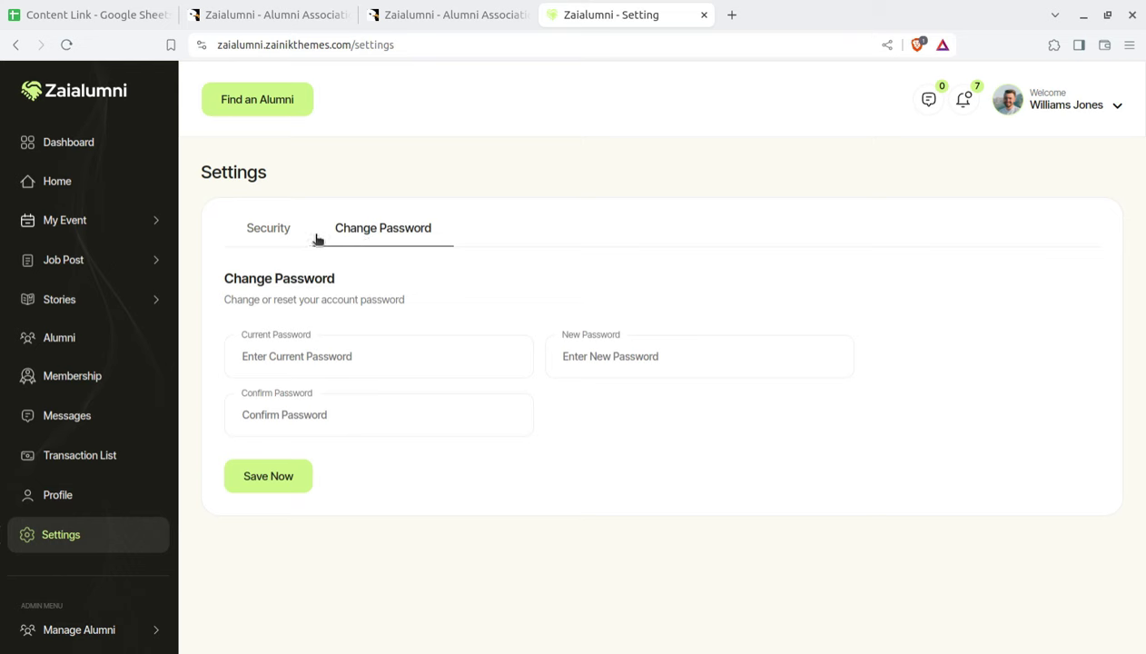
scroll(116, 523, down, 5)
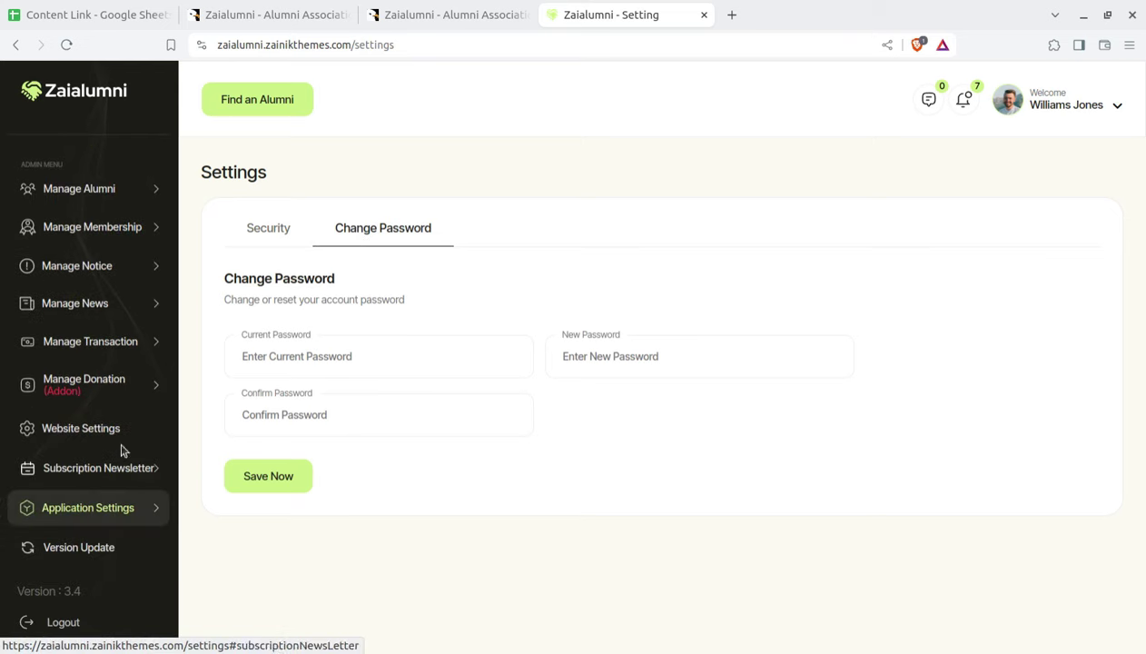
click(109, 514)
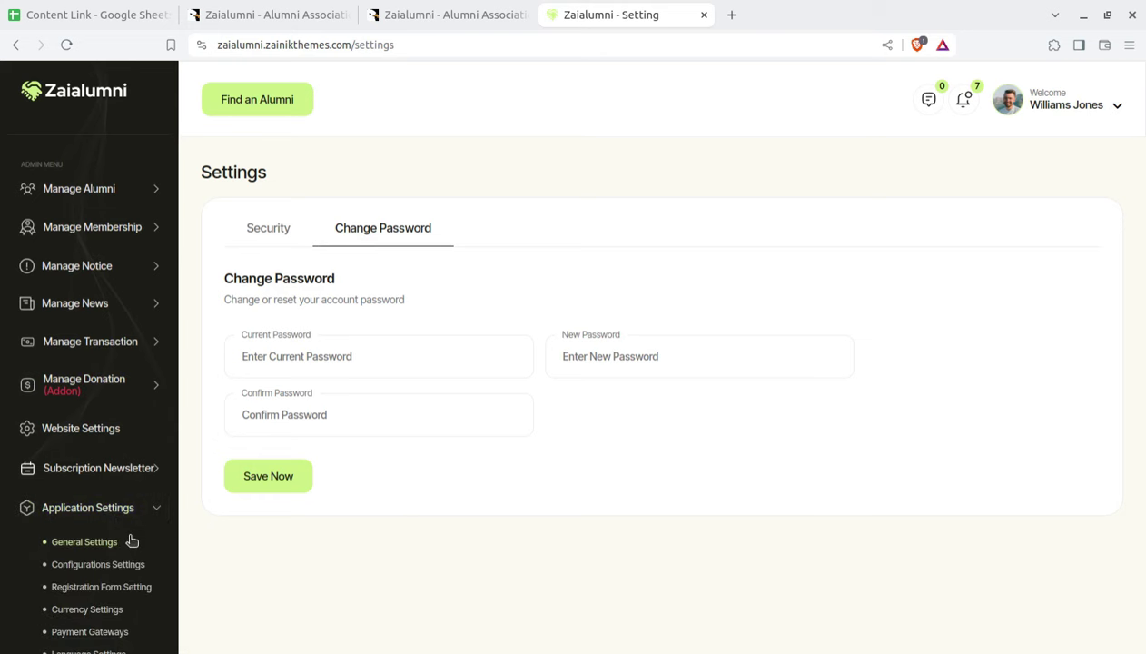
Step: Review General Settings, including the App Contact Number field, then go to Storage Setting
click(95, 544)
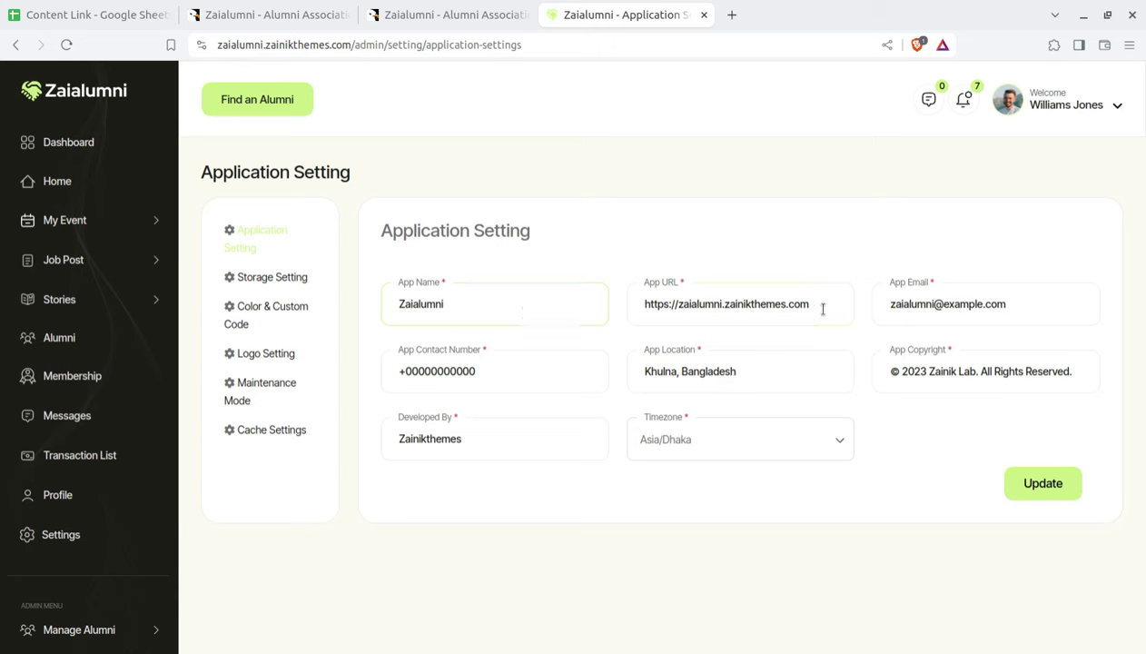
click(578, 378)
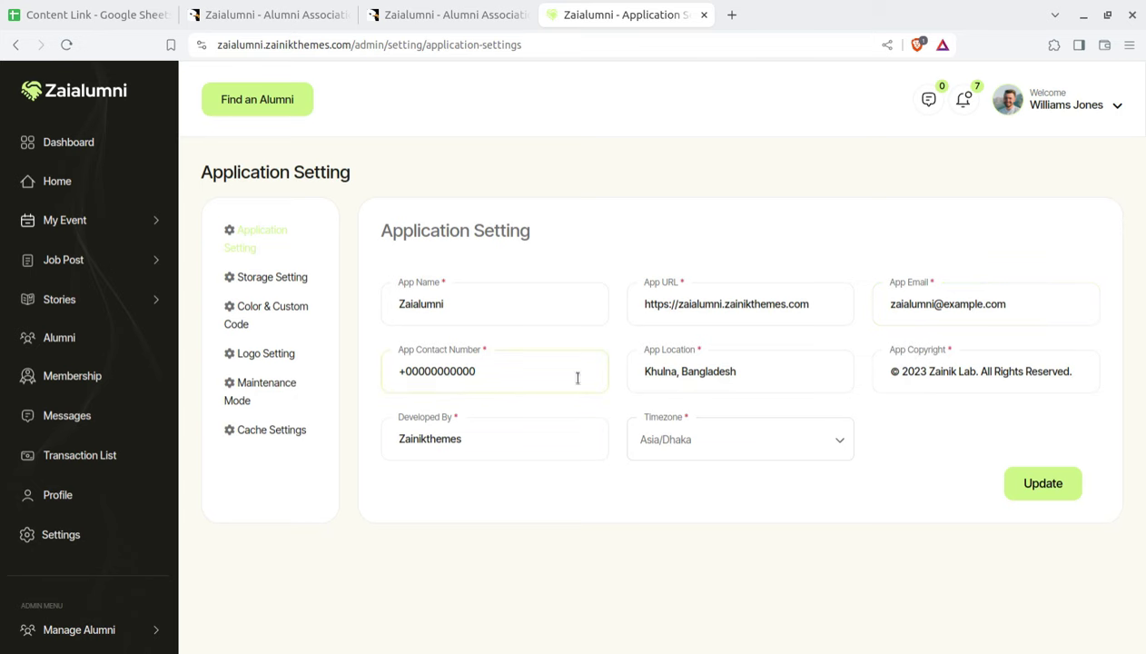
click(262, 283)
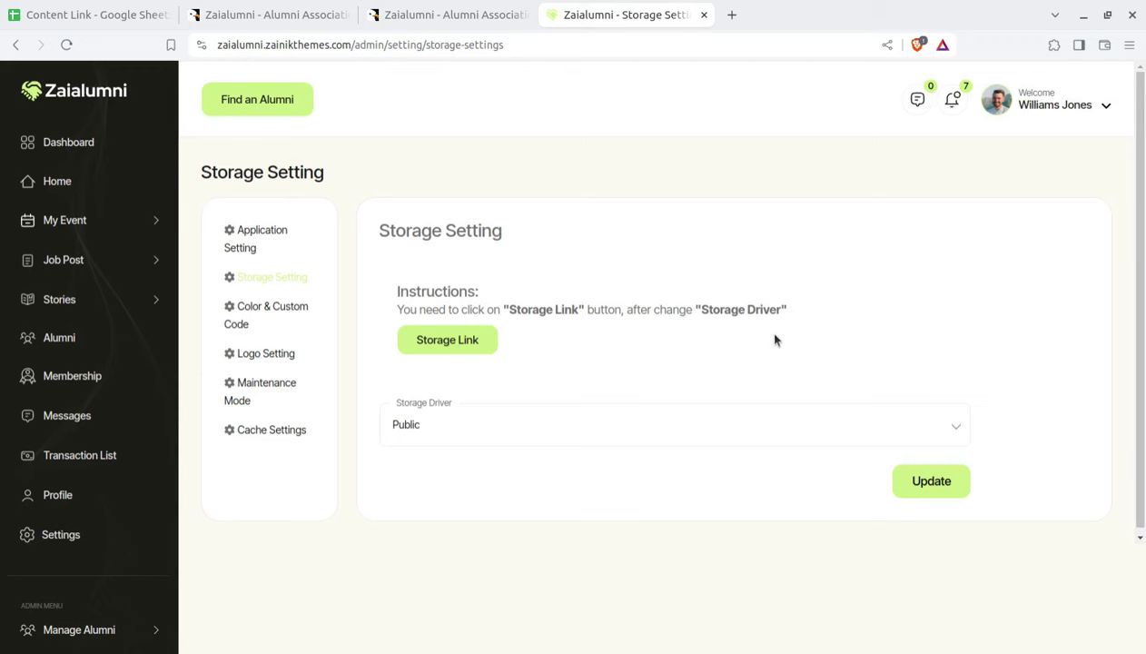
Step: View the Color & Custom Code, Logo Setting and Maintenance Mode settings pages in turn
click(257, 316)
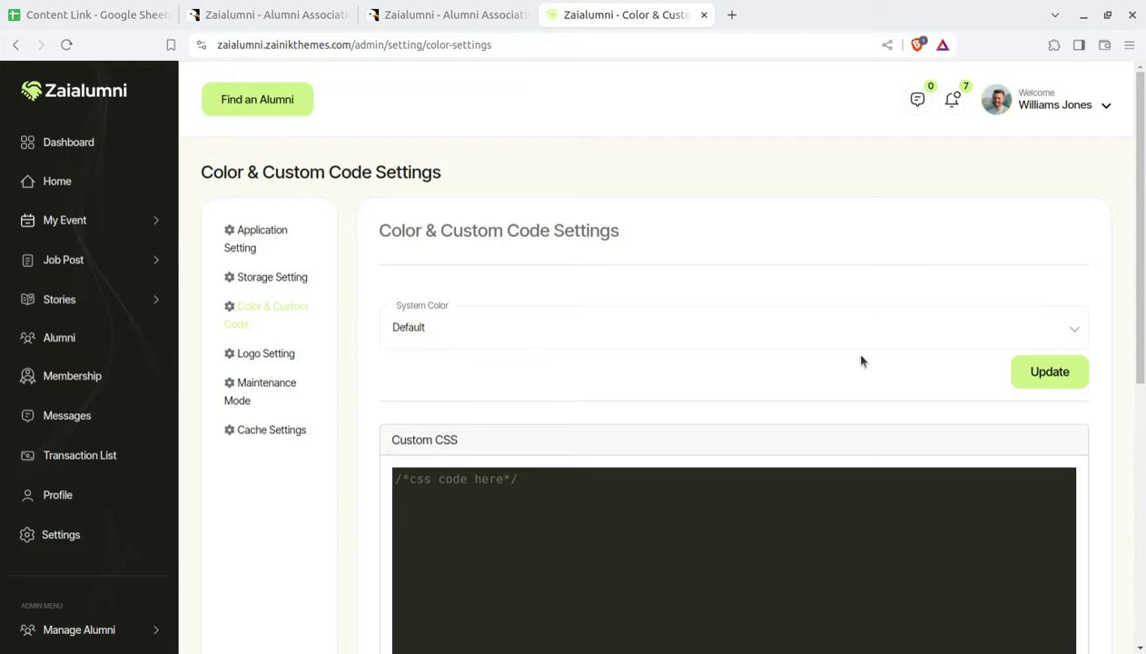
scroll(859, 382, down, 2)
scroll(508, 408, up, 1)
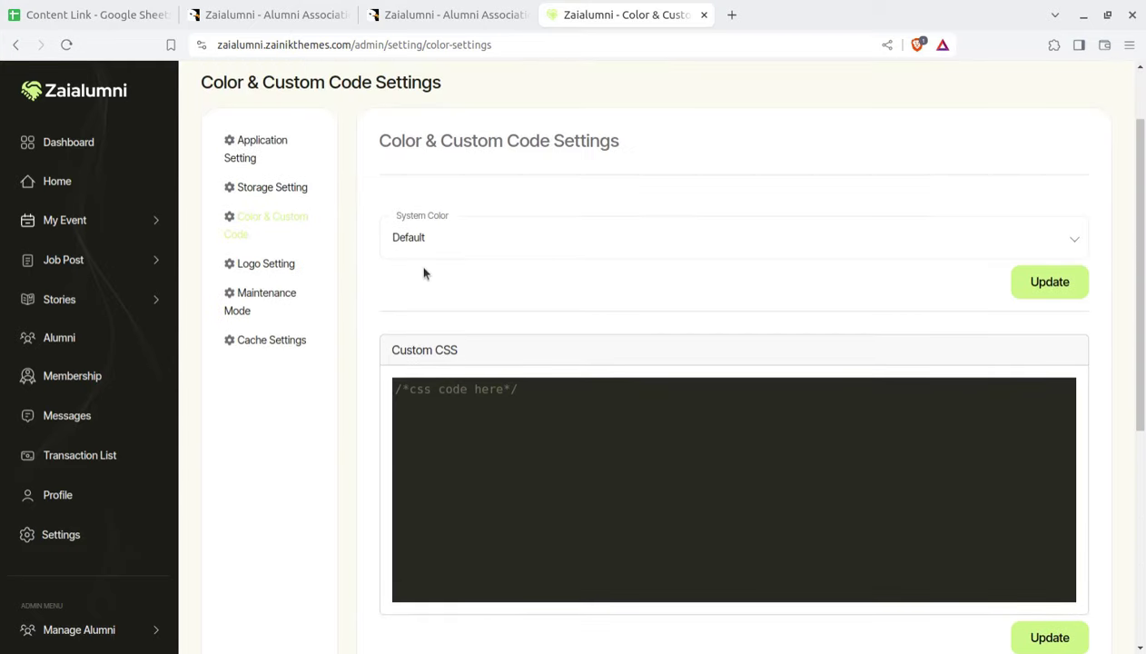
click(270, 271)
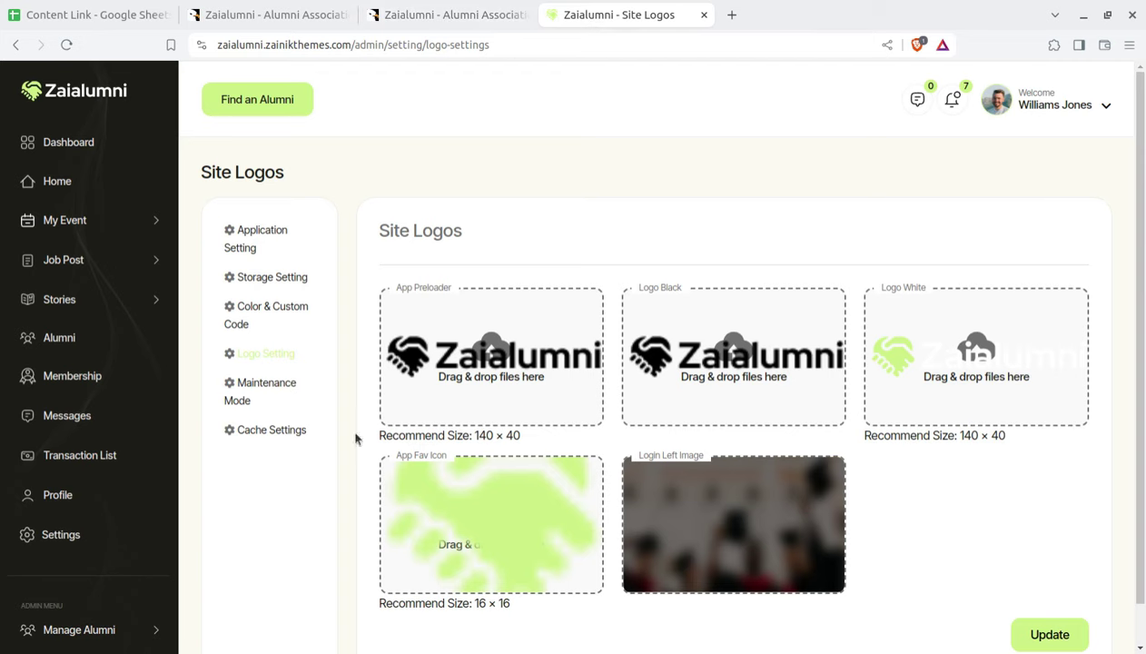
click(258, 391)
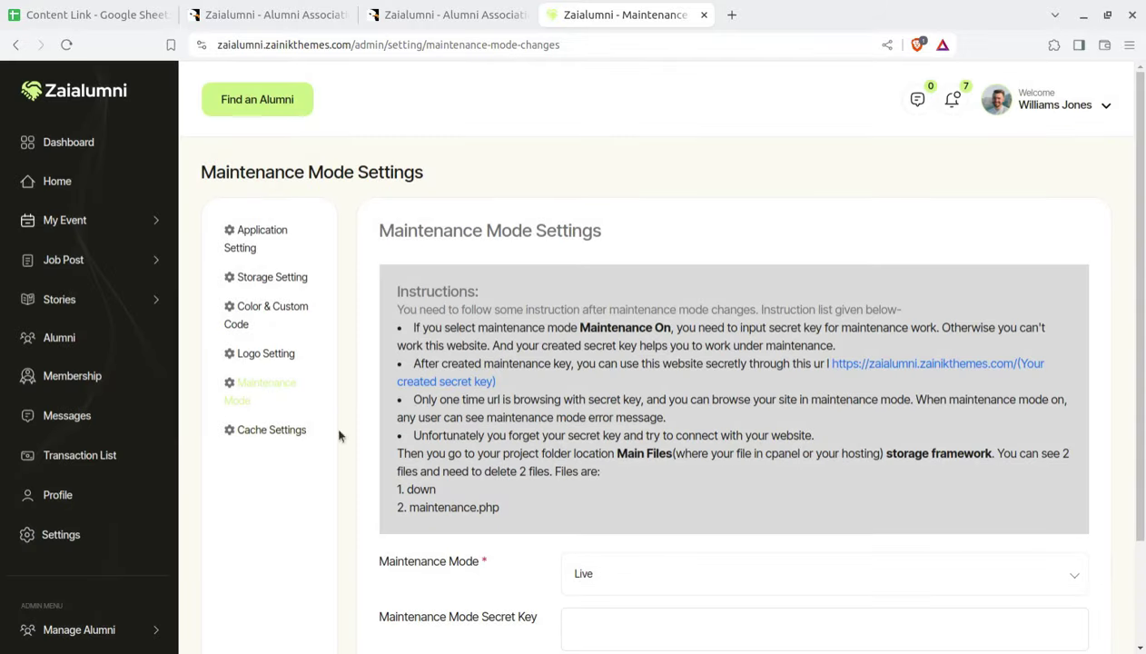
scroll(657, 411, down, 3)
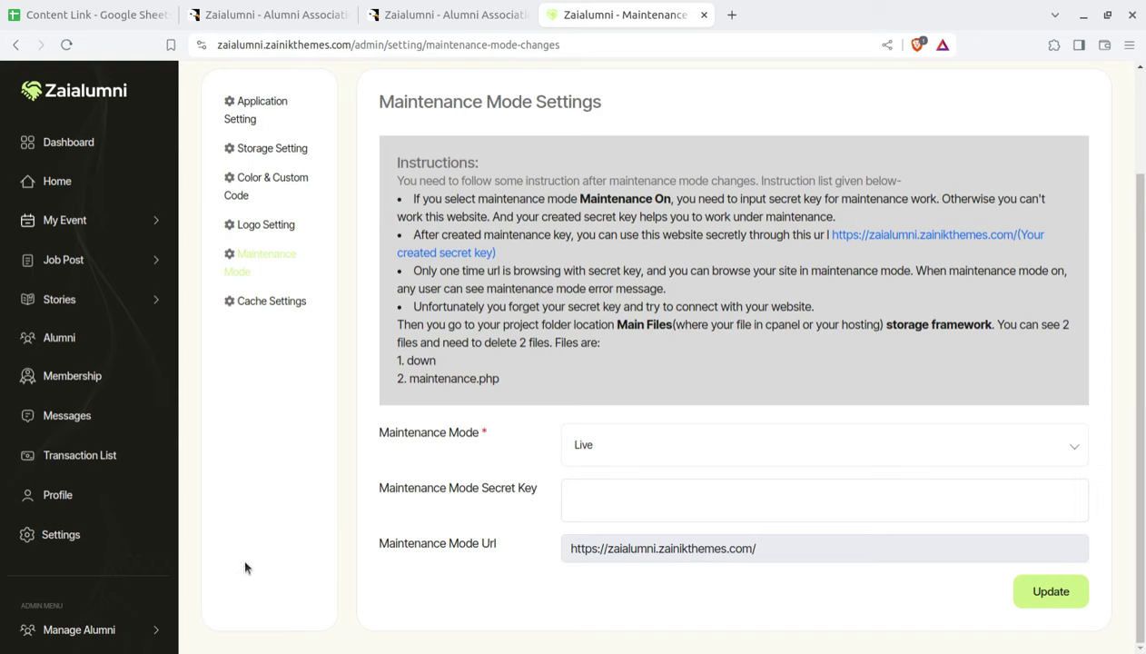
scroll(271, 511, up, 3)
scroll(271, 512, down, 3)
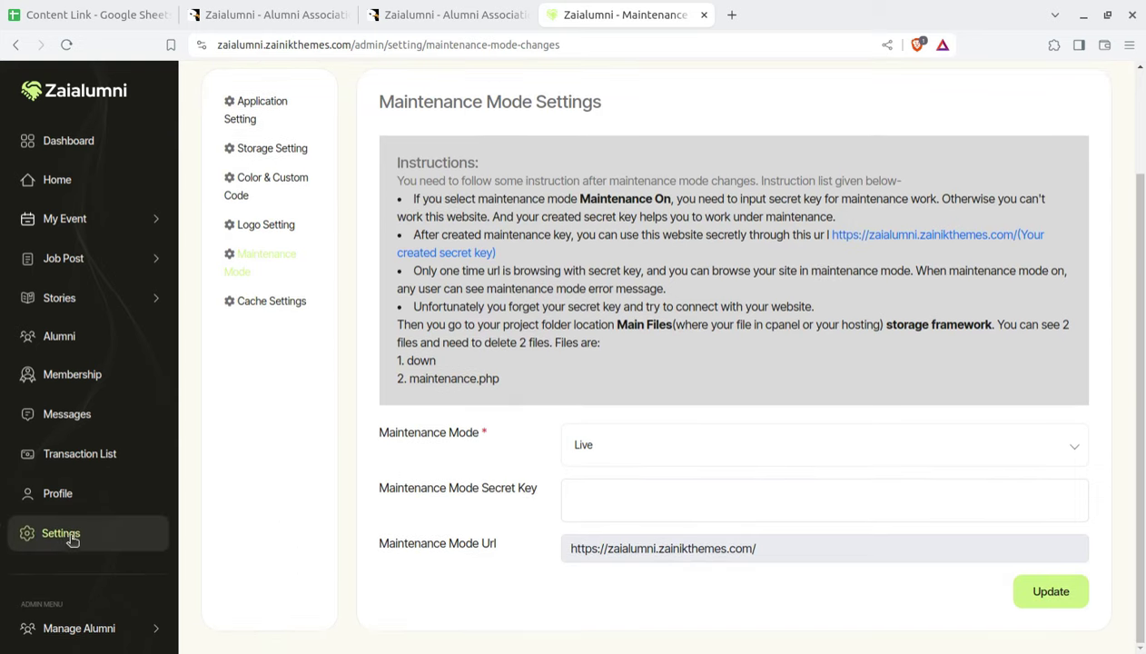
scroll(73, 538, down, 8)
Step: In Configurations Settings, try configuring and enabling SMS credentials, dismissing the demo-version notice
click(96, 331)
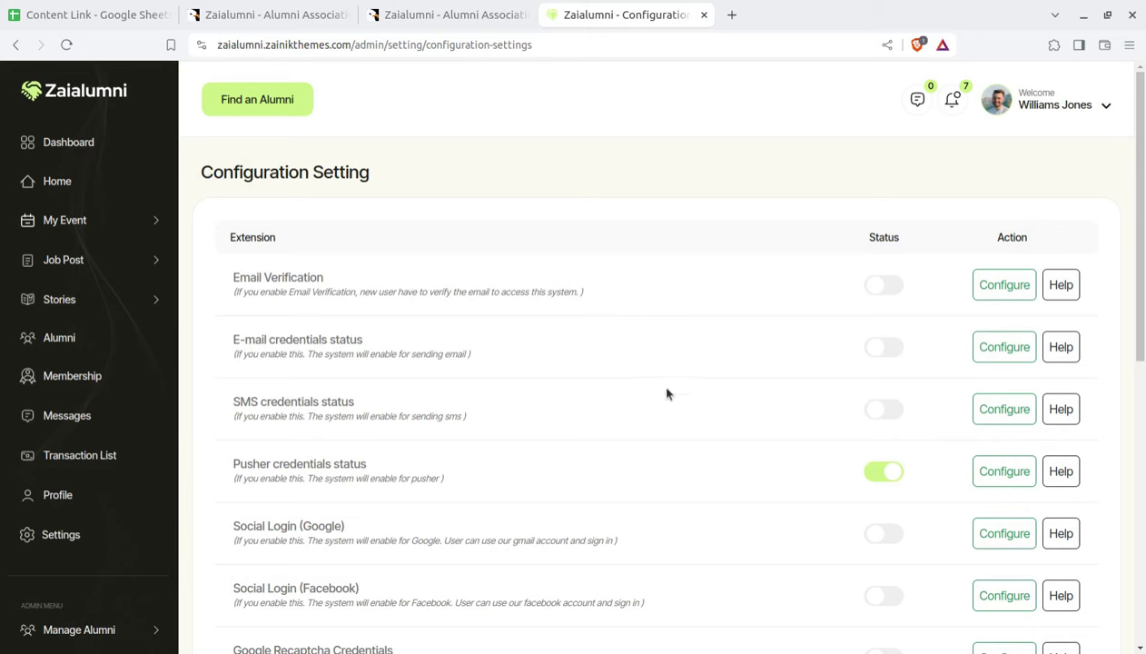
scroll(731, 383, down, 2)
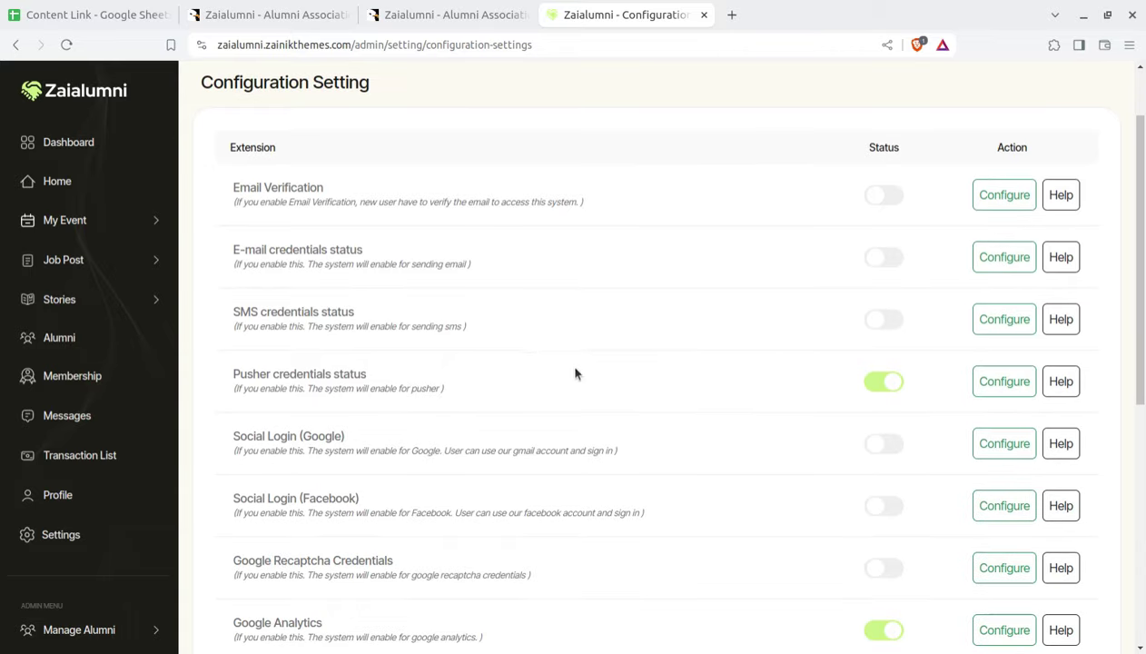
click(1006, 329)
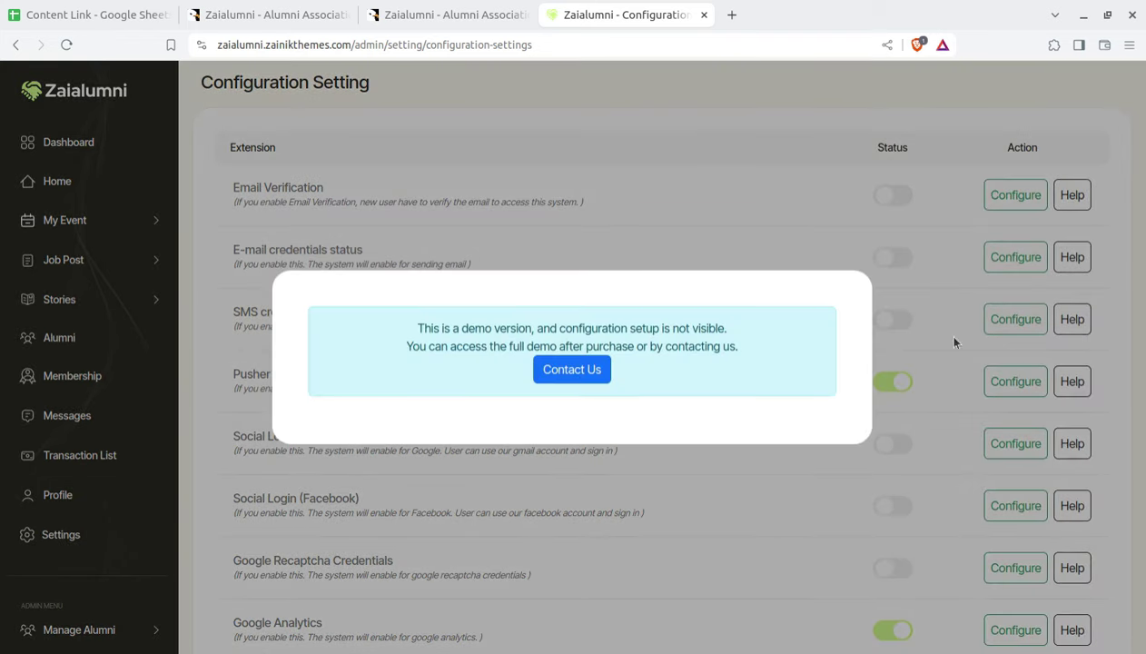
click(806, 247)
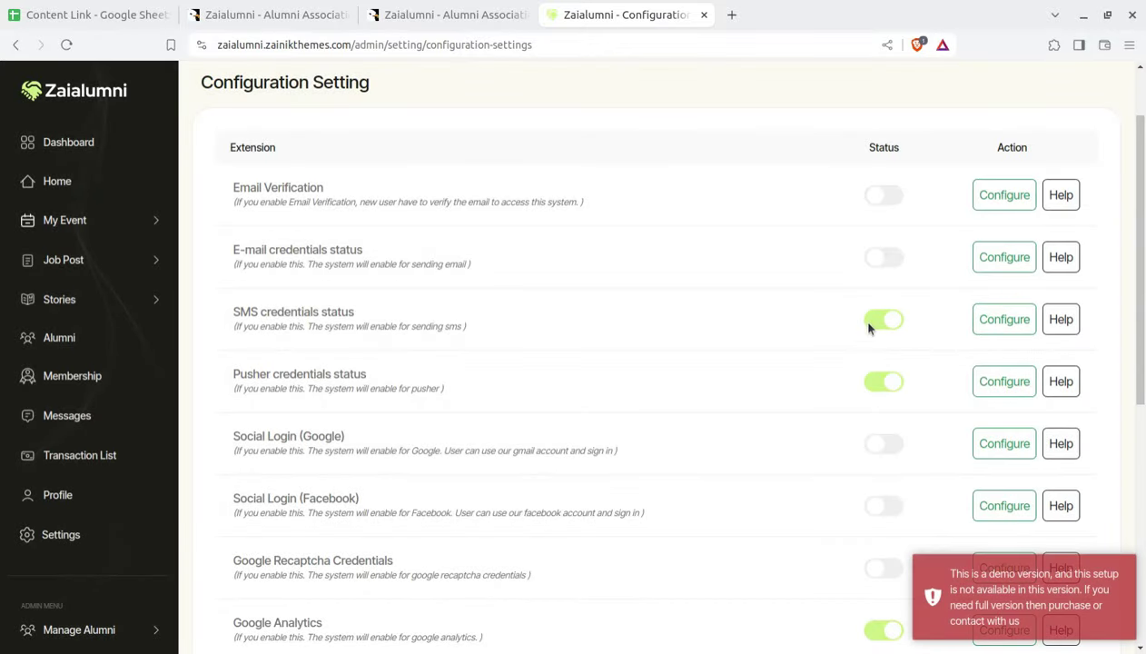
click(879, 323)
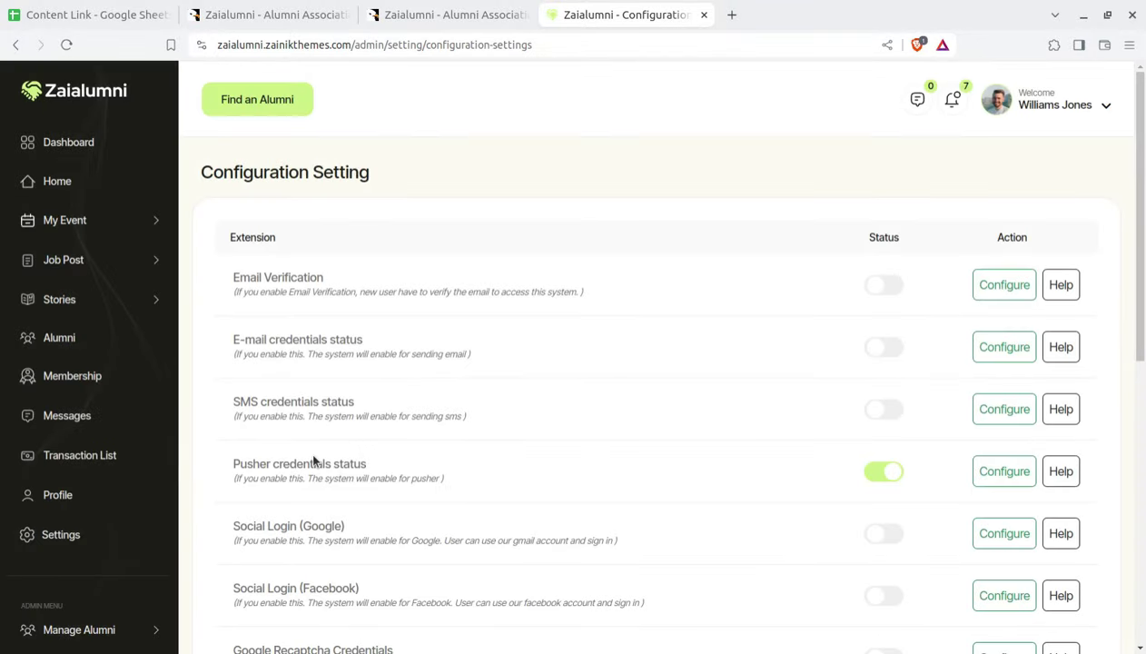
Step: Scroll through the extension list to check each one's on/off status
scroll(332, 497, down, 1)
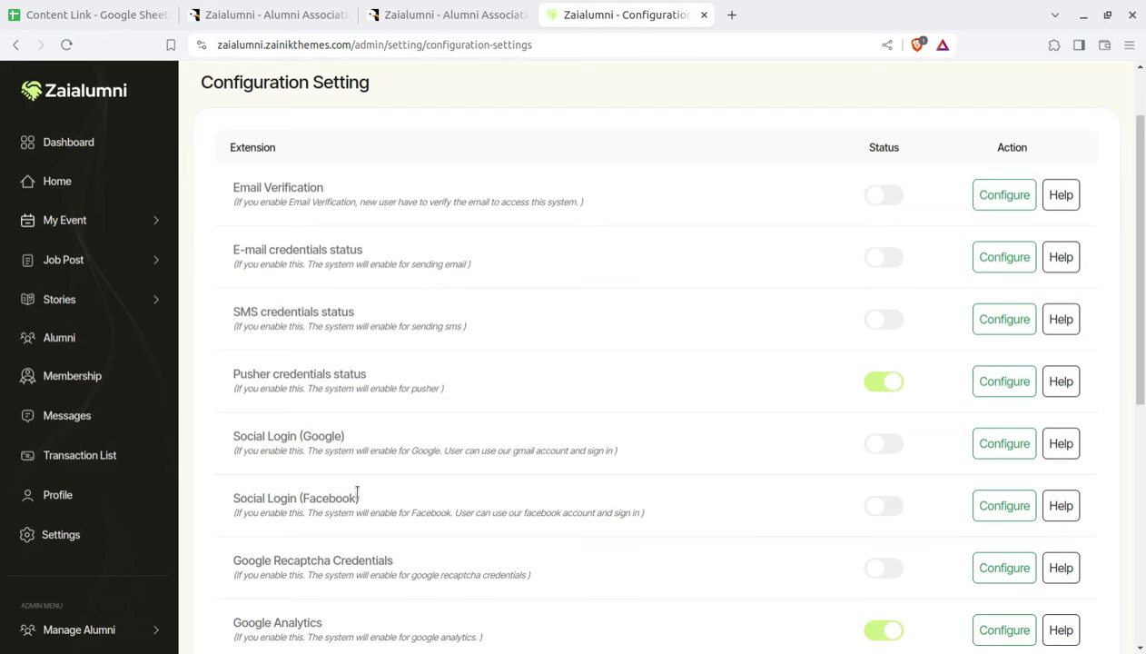
scroll(372, 480, down, 2)
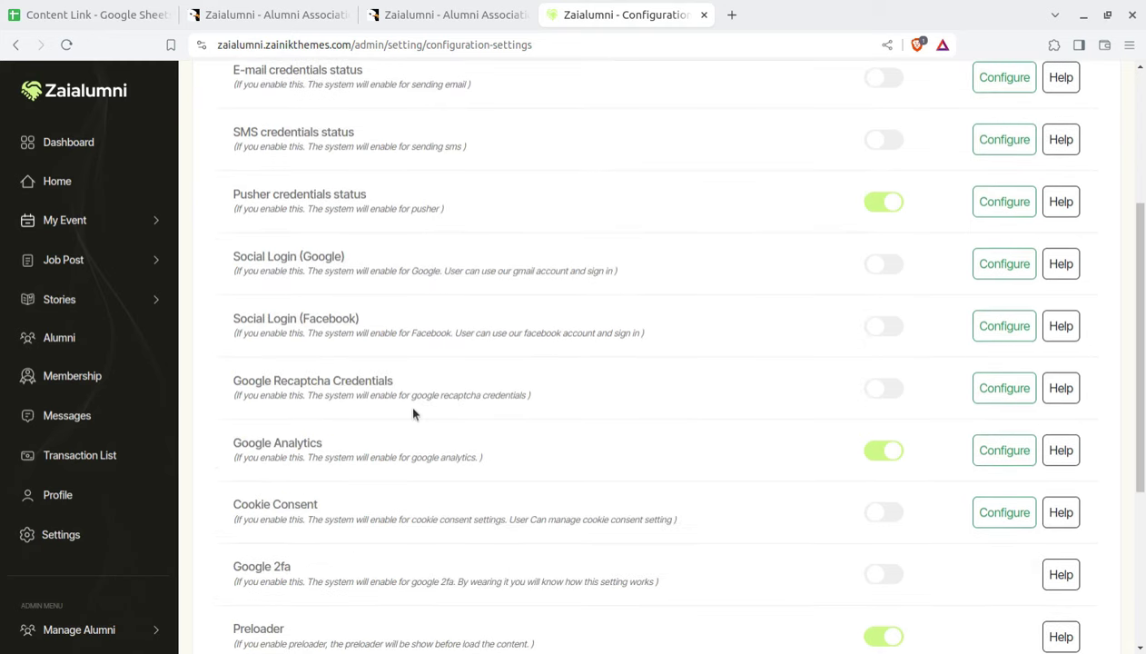
scroll(411, 411, down, 1)
scroll(568, 445, down, 1)
scroll(573, 453, down, 2)
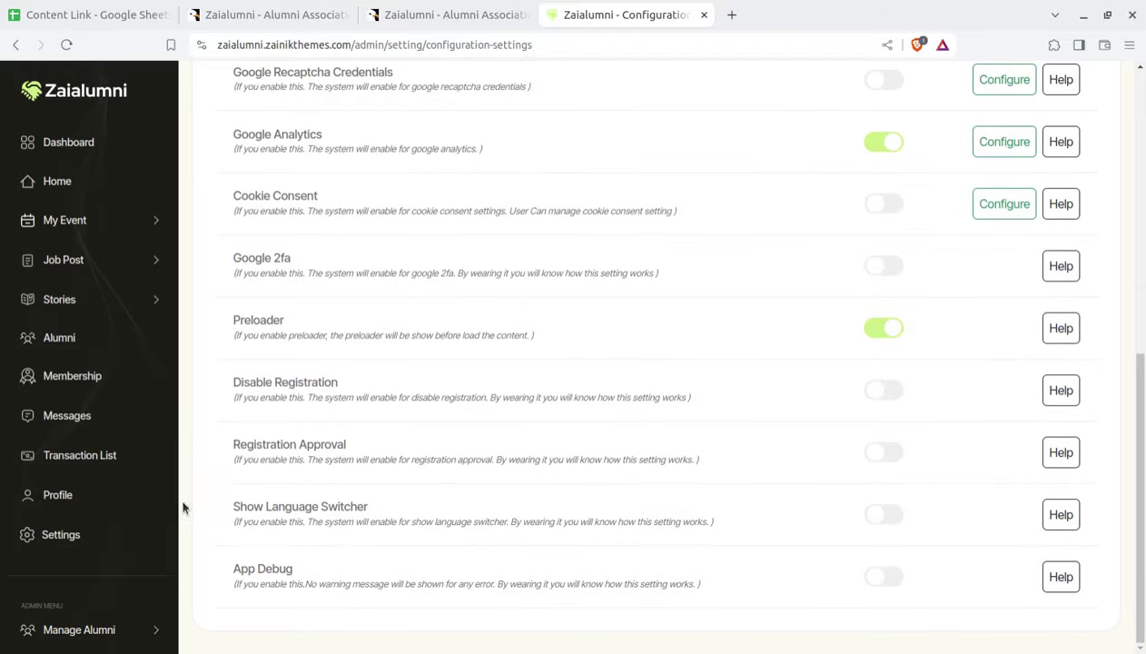
scroll(145, 440, down, 6)
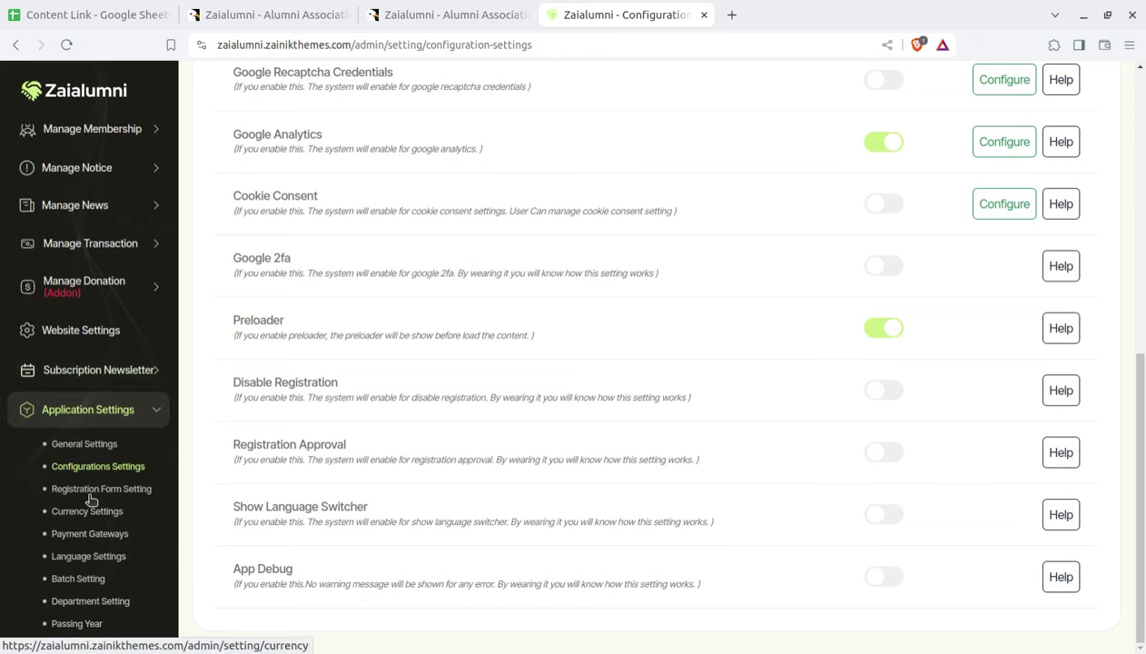
Step: In Registration Form Setting, switch Input Role Number off and back on
click(91, 492)
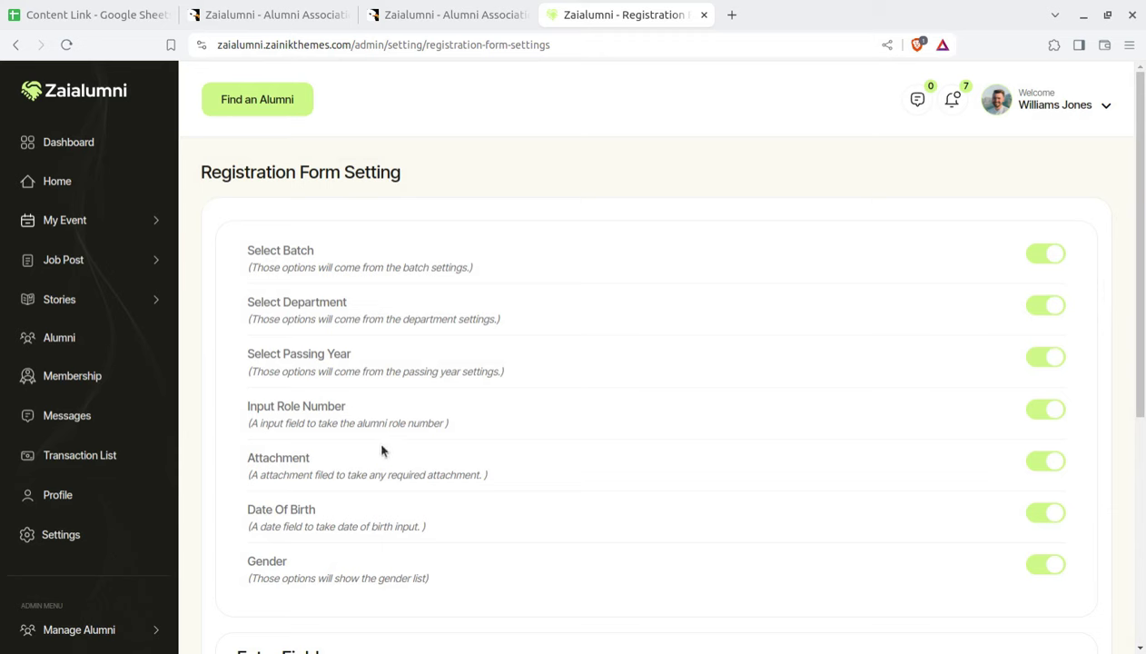
click(1026, 410)
click(1055, 412)
Step: Drag Text Field, Number and Checkbox Group into the Extra Fields area
scroll(415, 471, down, 2)
scroll(256, 498, down, 3)
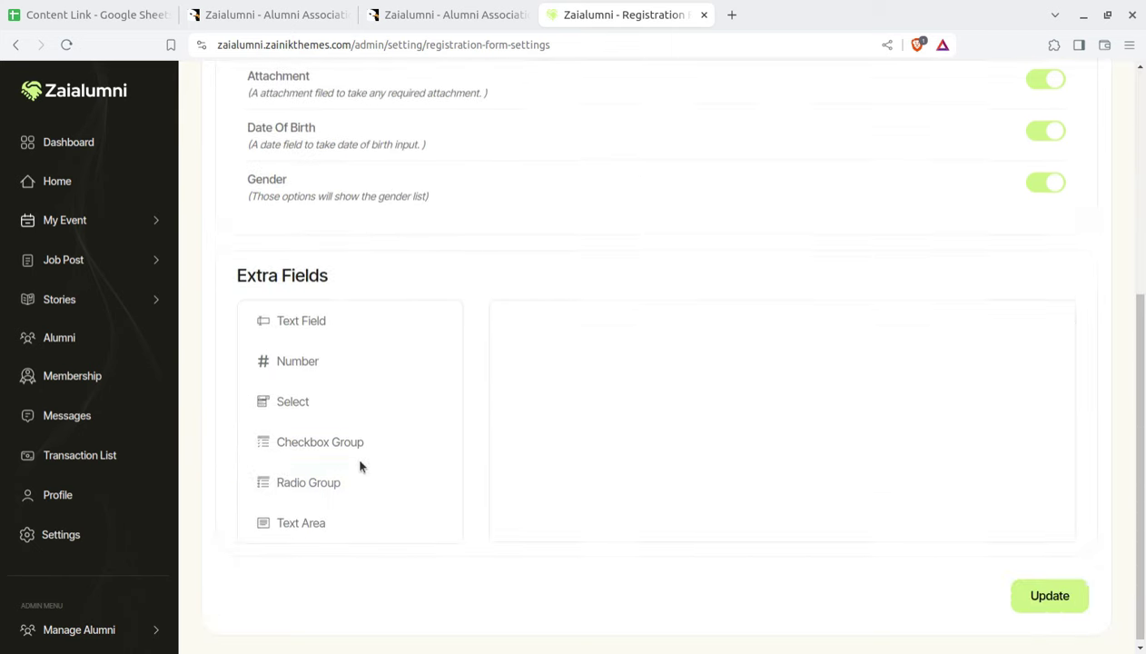
scroll(83, 559, down, 3)
scroll(91, 595, down, 3)
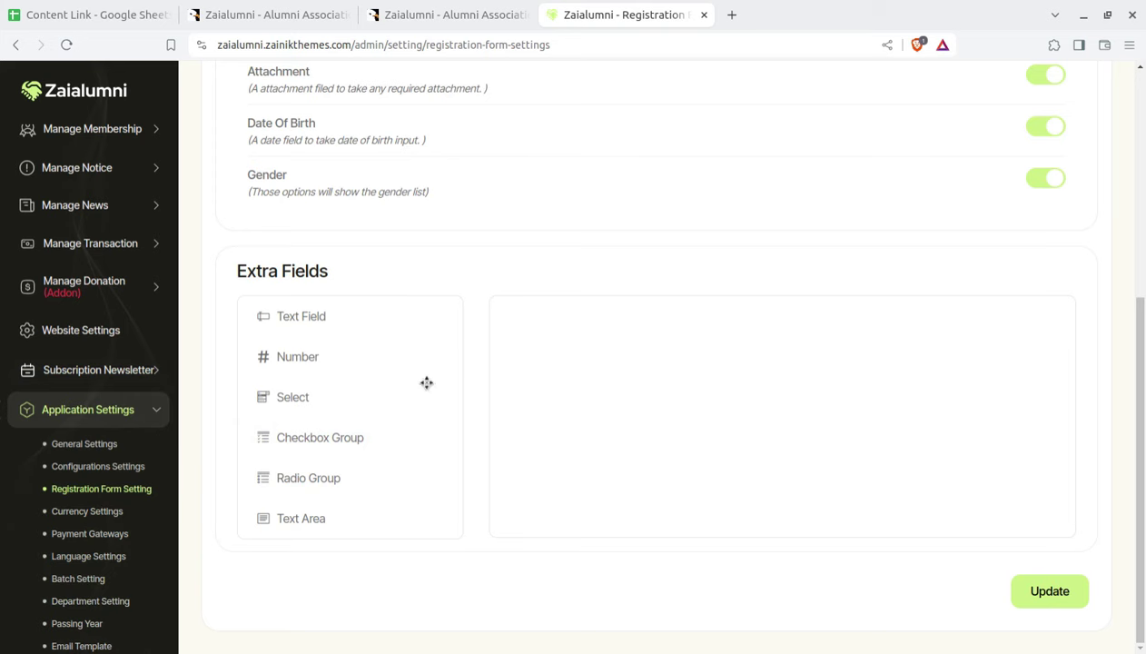
drag(289, 322, 617, 340)
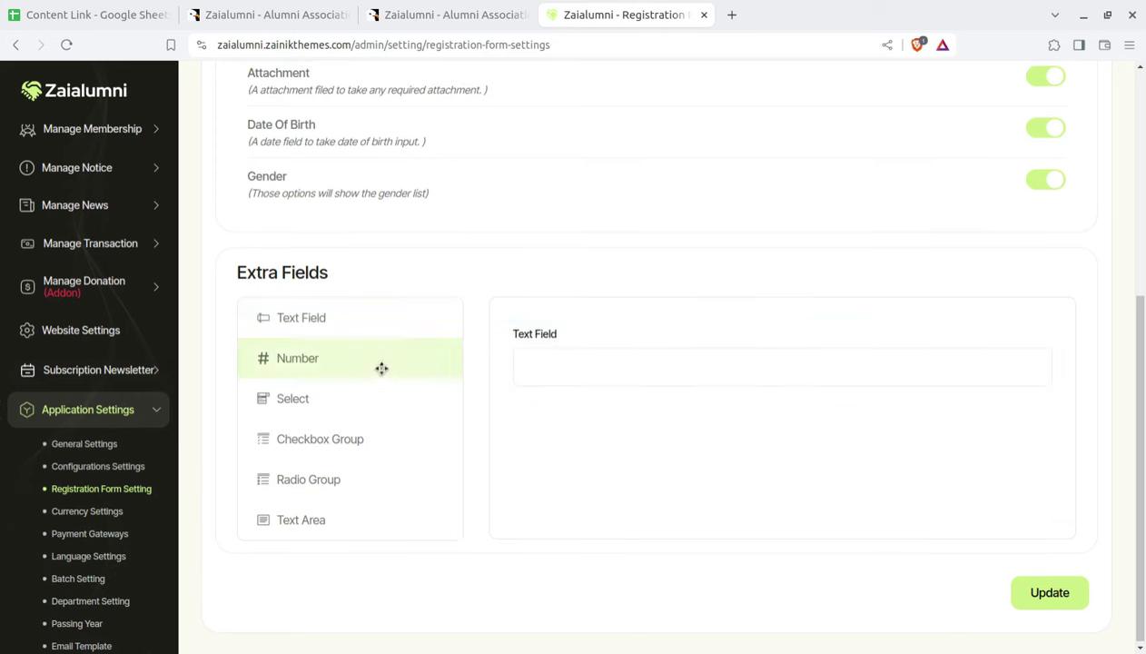
drag(322, 361, 688, 431)
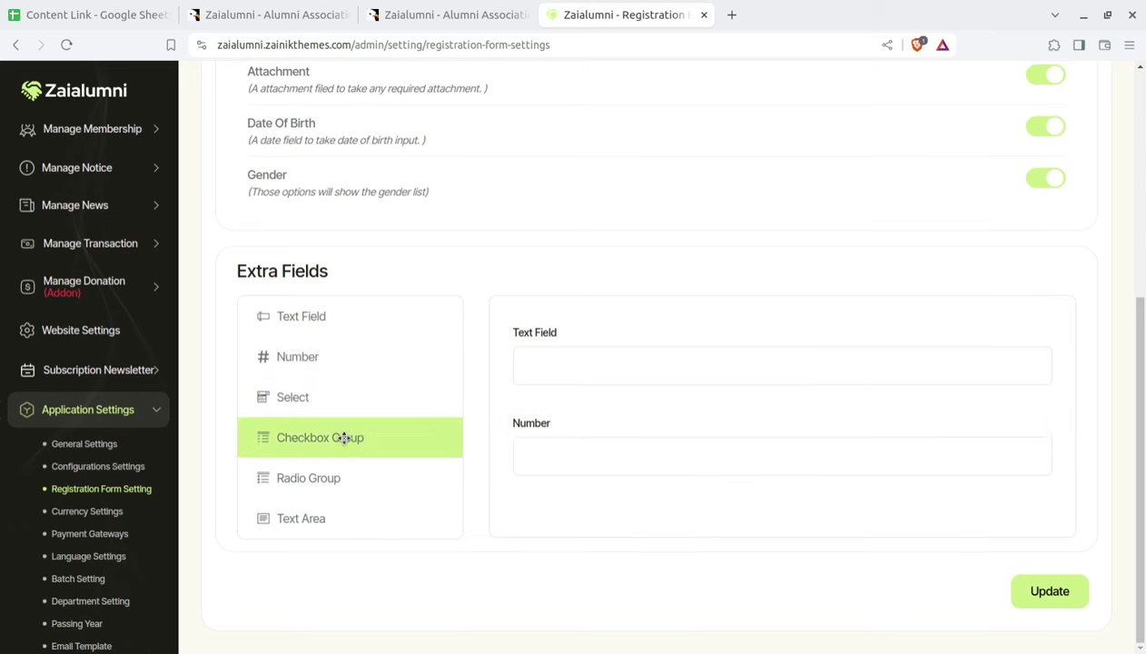
drag(336, 437, 799, 467)
scroll(639, 479, down, 1)
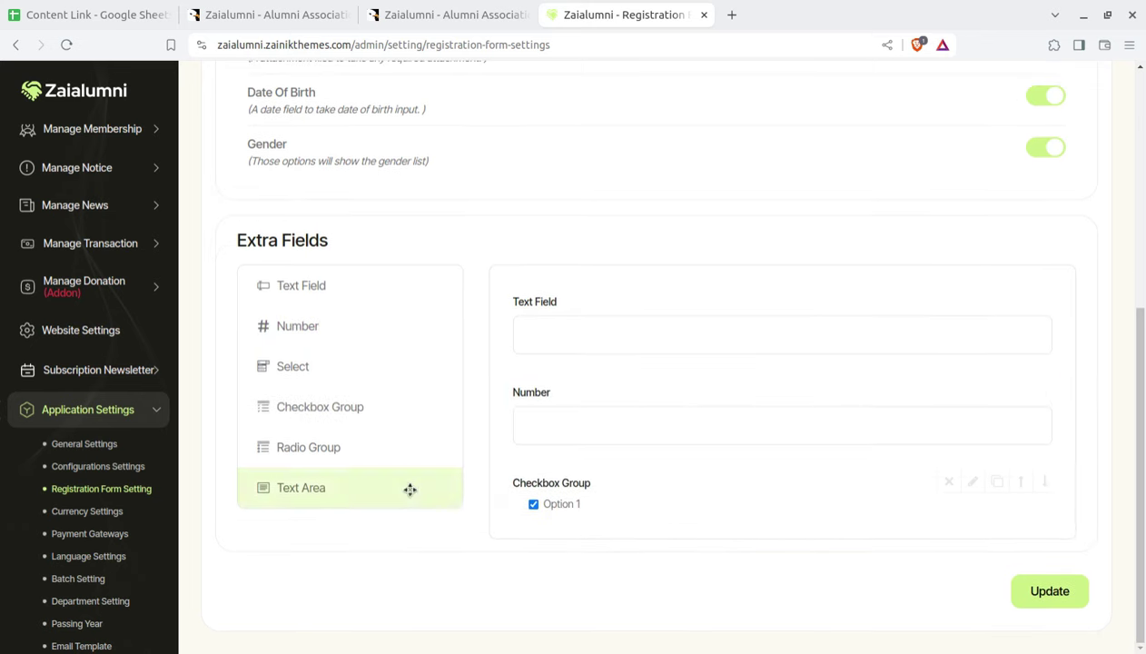